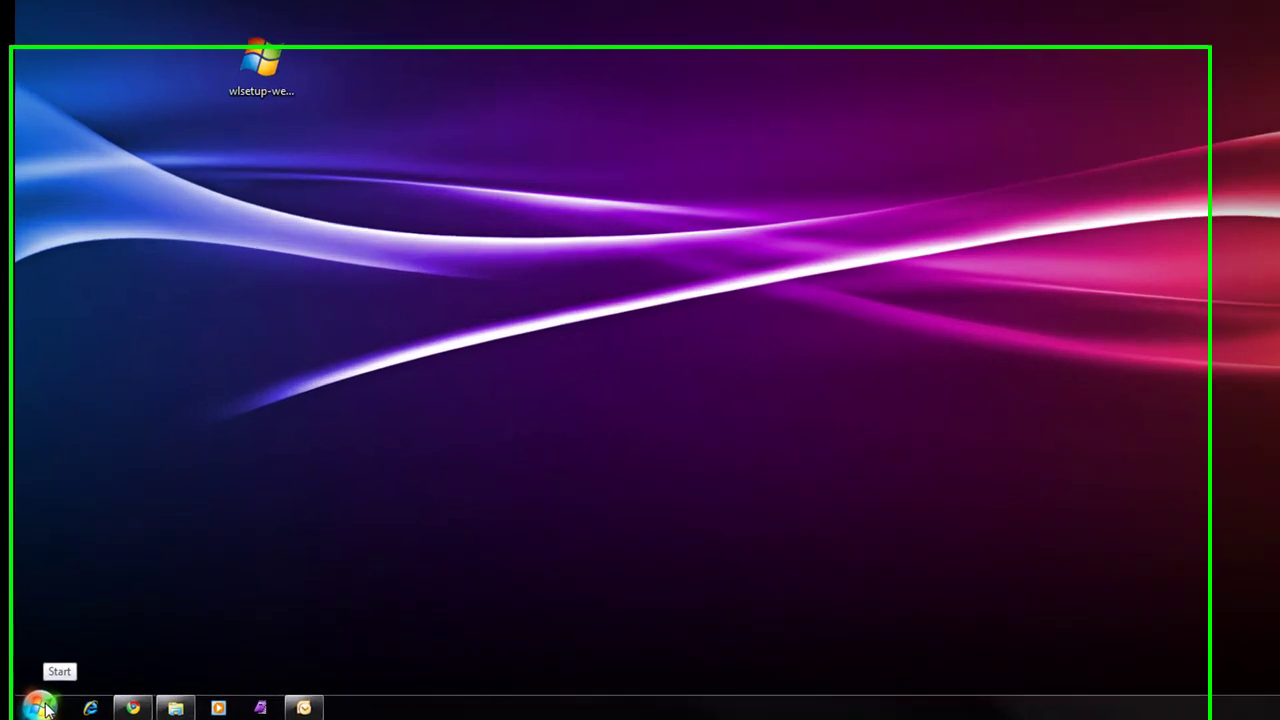
Launch Windows Live Writer by searching 'writer' from the Windows 7 Start menu
left_click(84, 710)
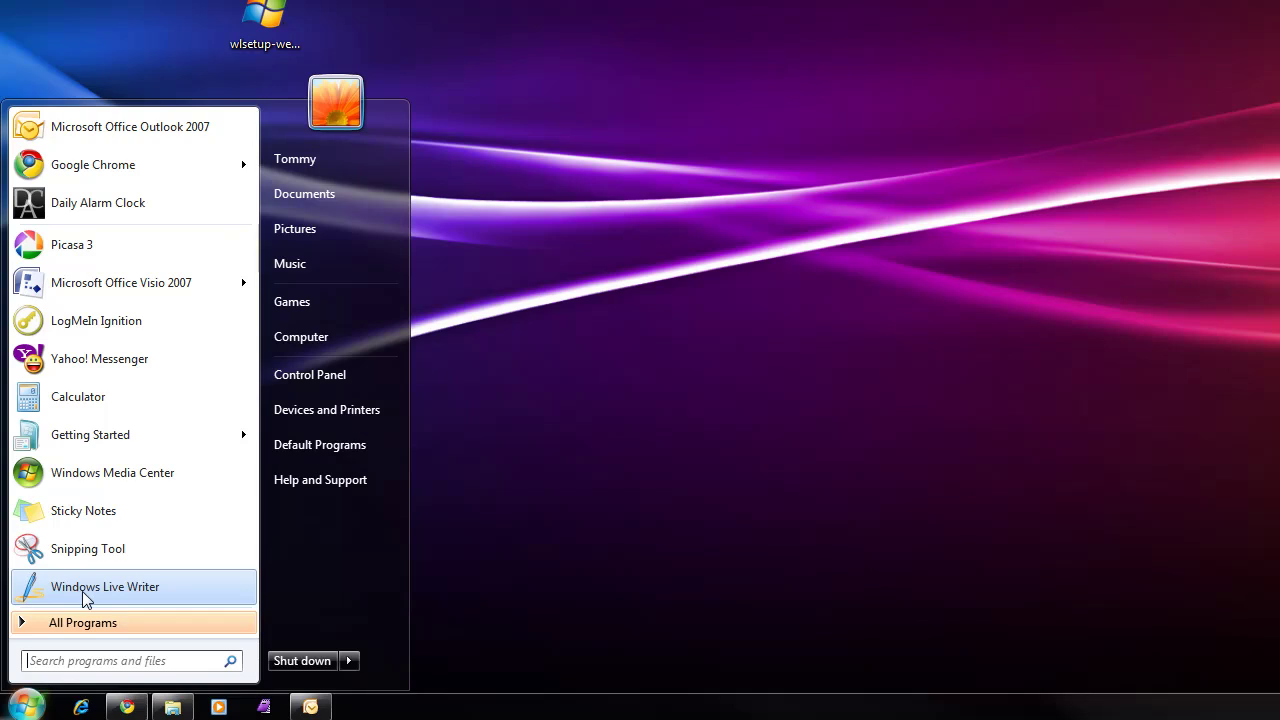
left_click(24, 708)
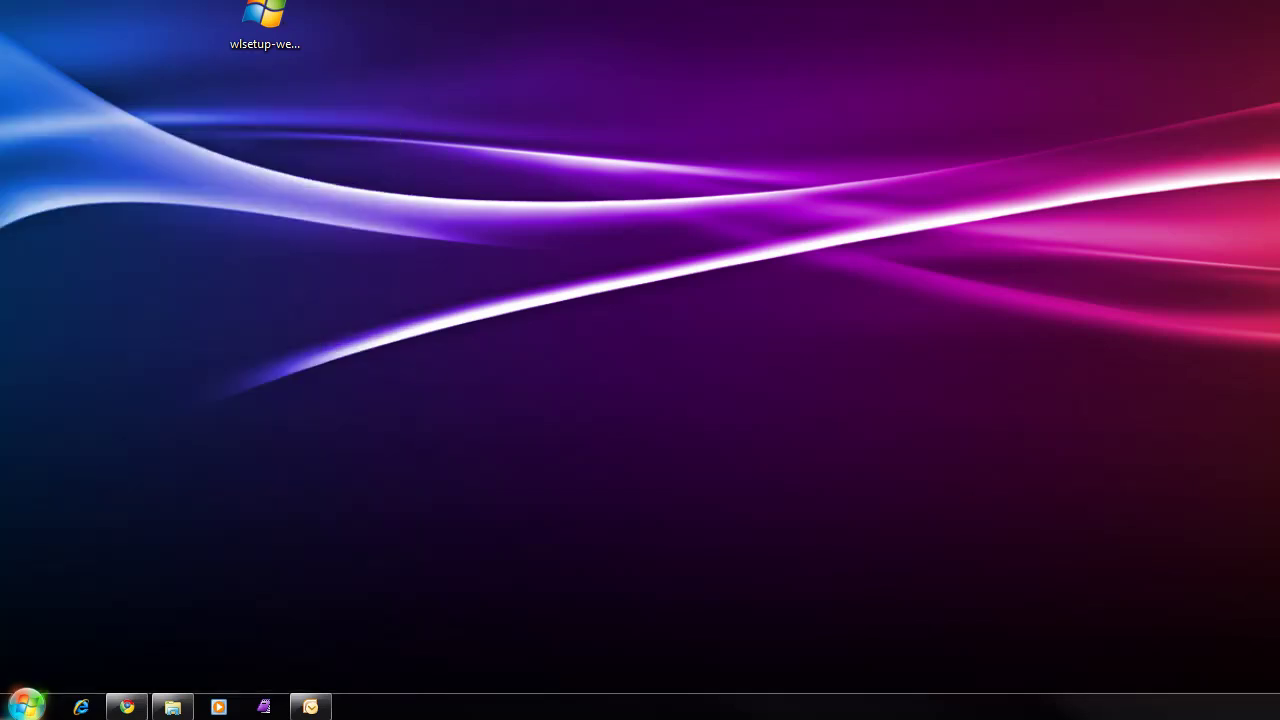
left_click(30, 710)
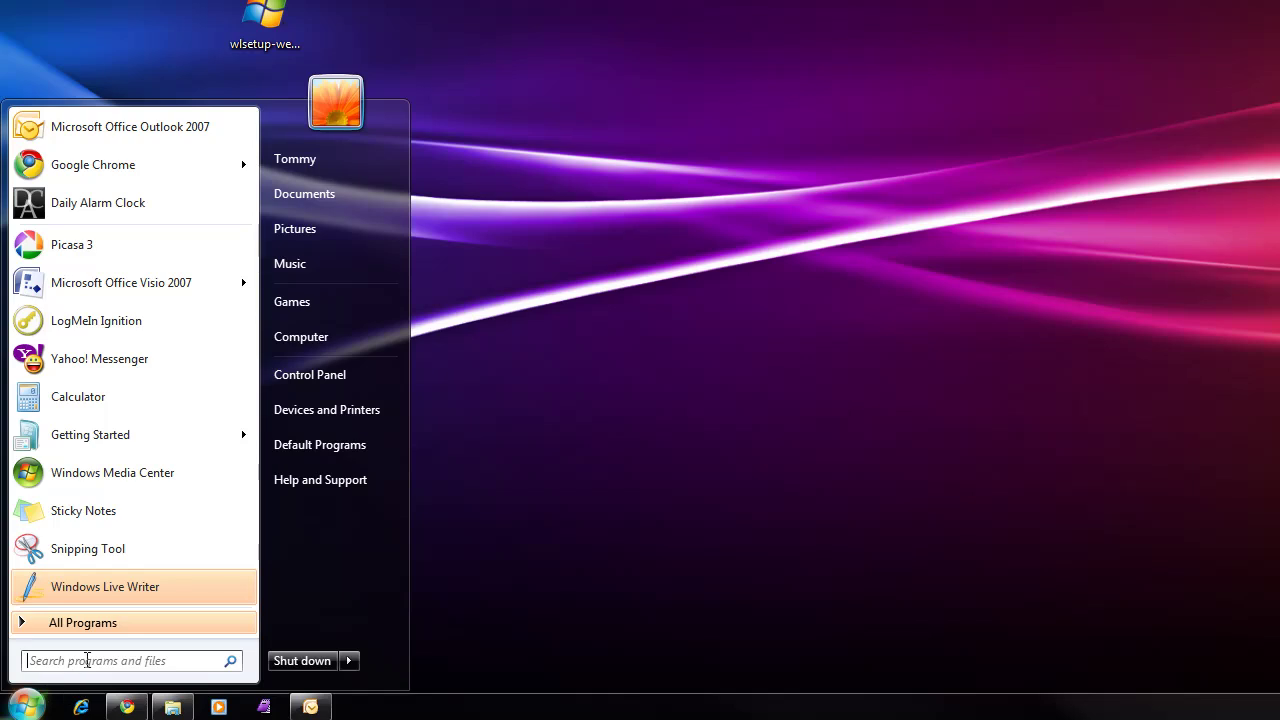
type("writ")
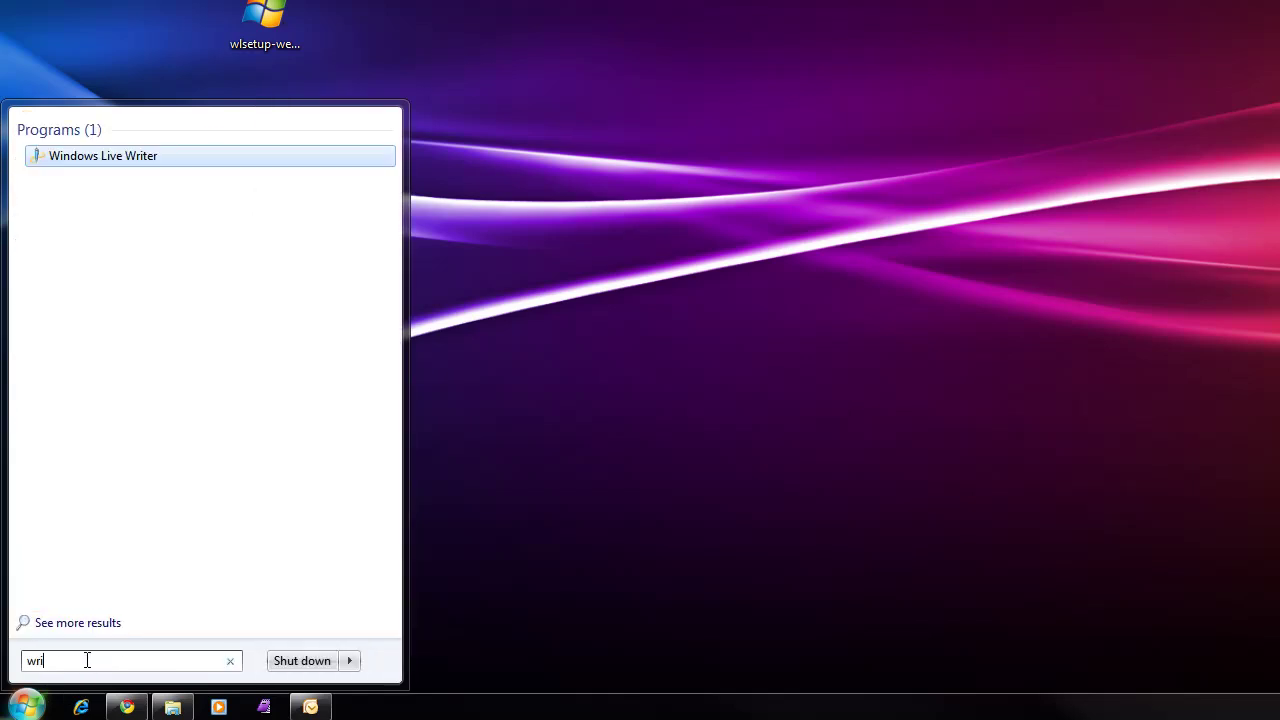
type("er")
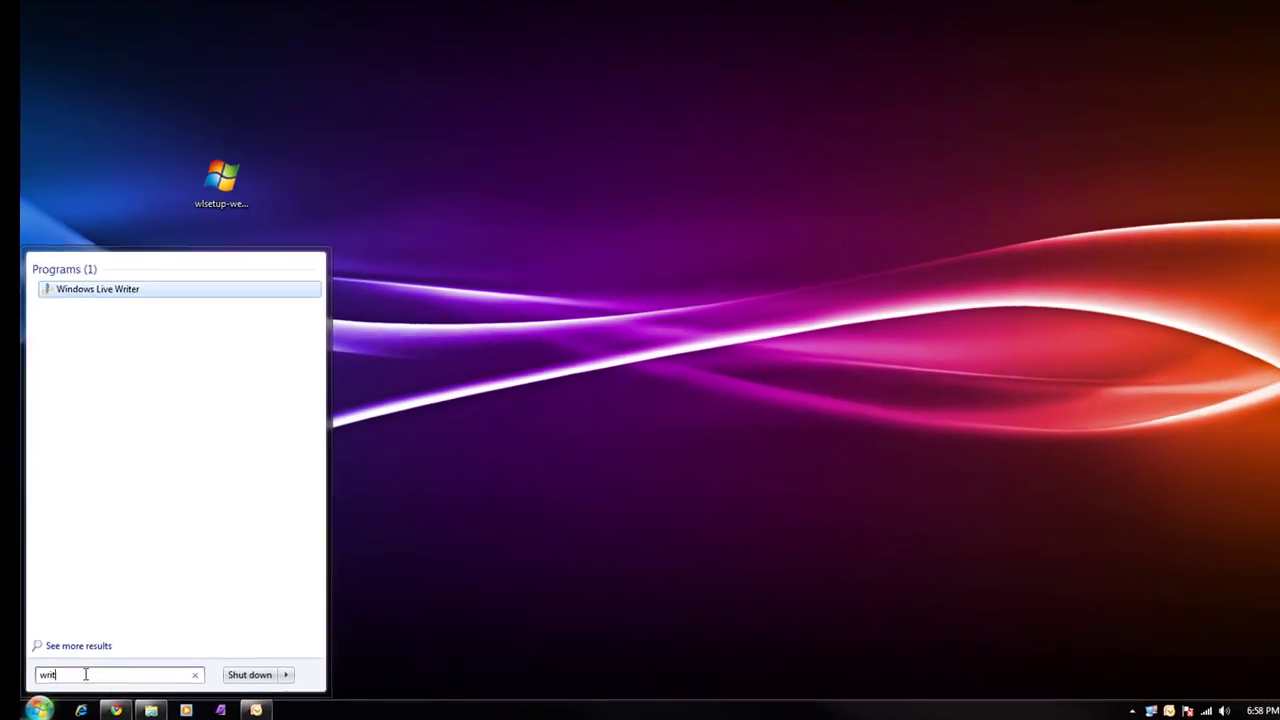
left_click(90, 296)
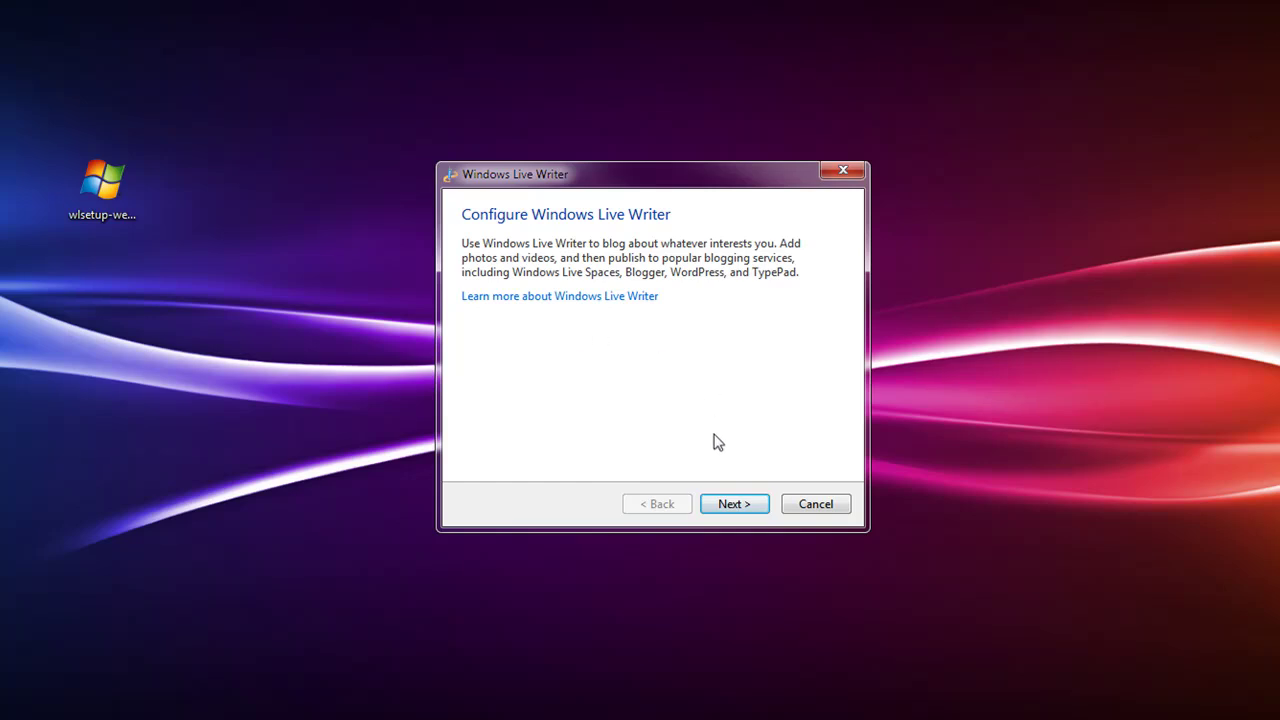
Choose 'Other blog service' in the setup wizard and advance to the Add a blog account page
left_click(743, 510)
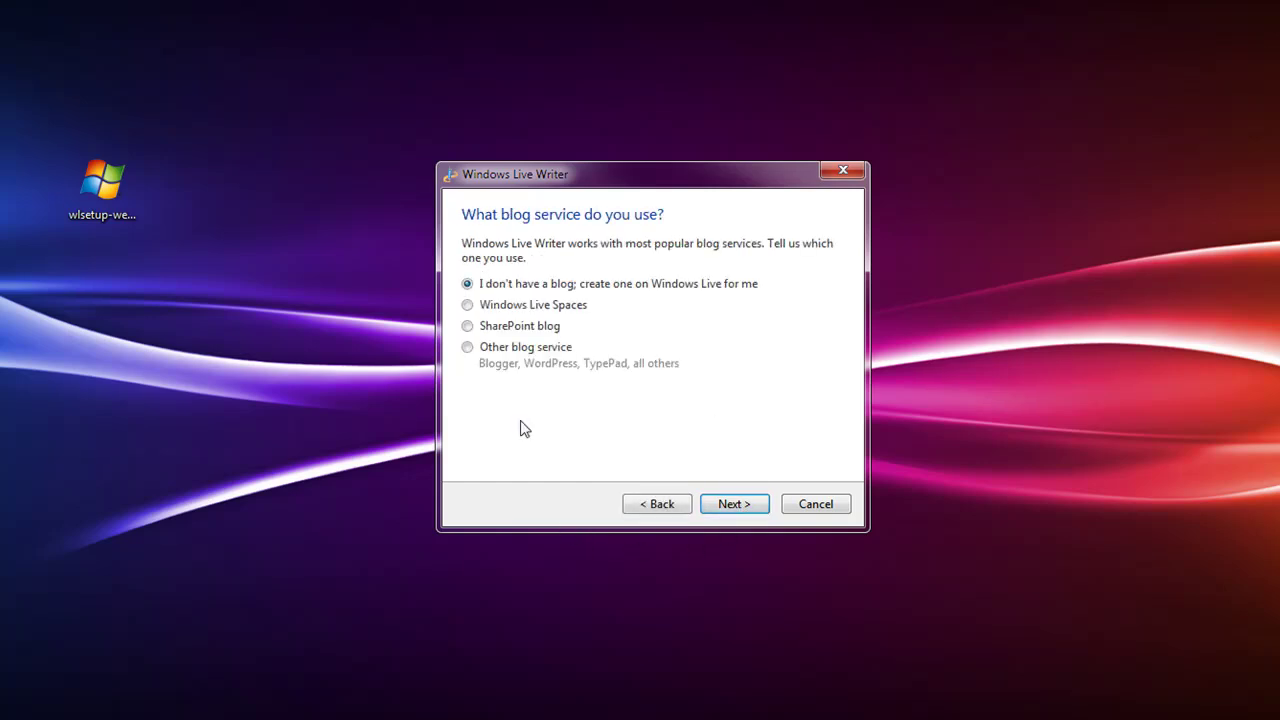
left_click(468, 348)
left_click(735, 506)
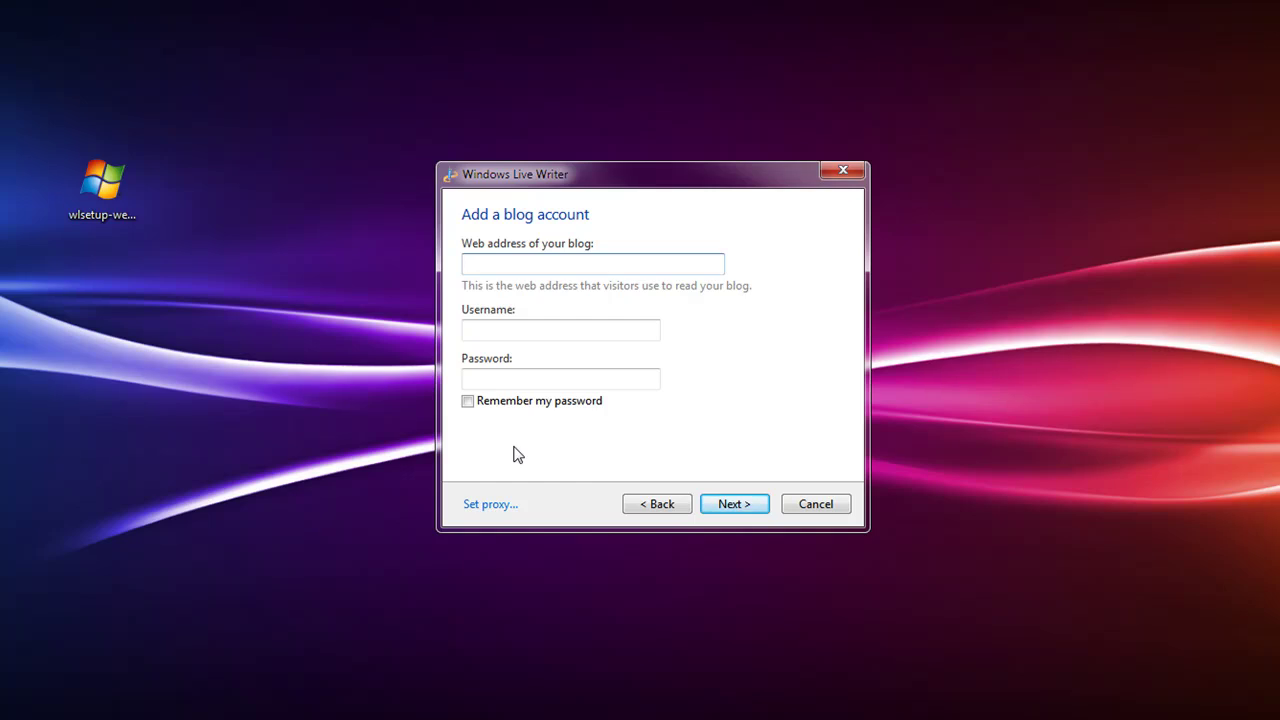
type("http://carolinaregion.blogspot.com")
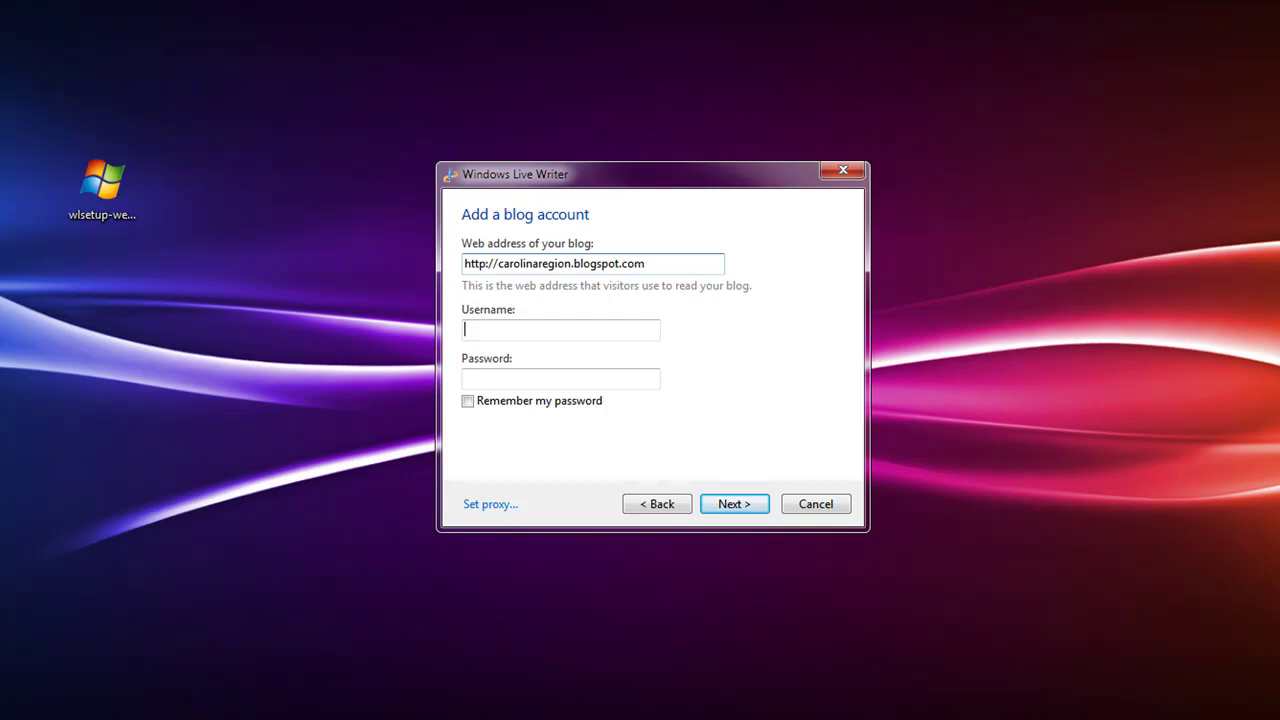
key("Tab")
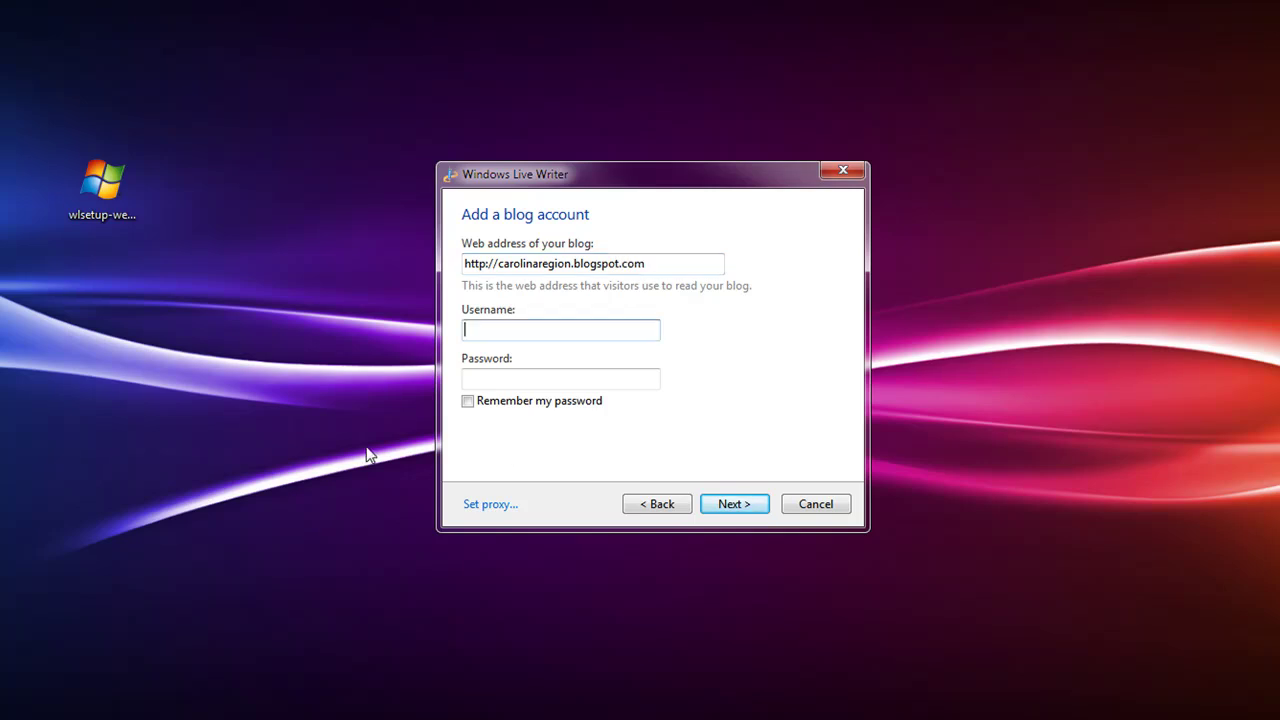
left_click(588, 264)
left_click(520, 328)
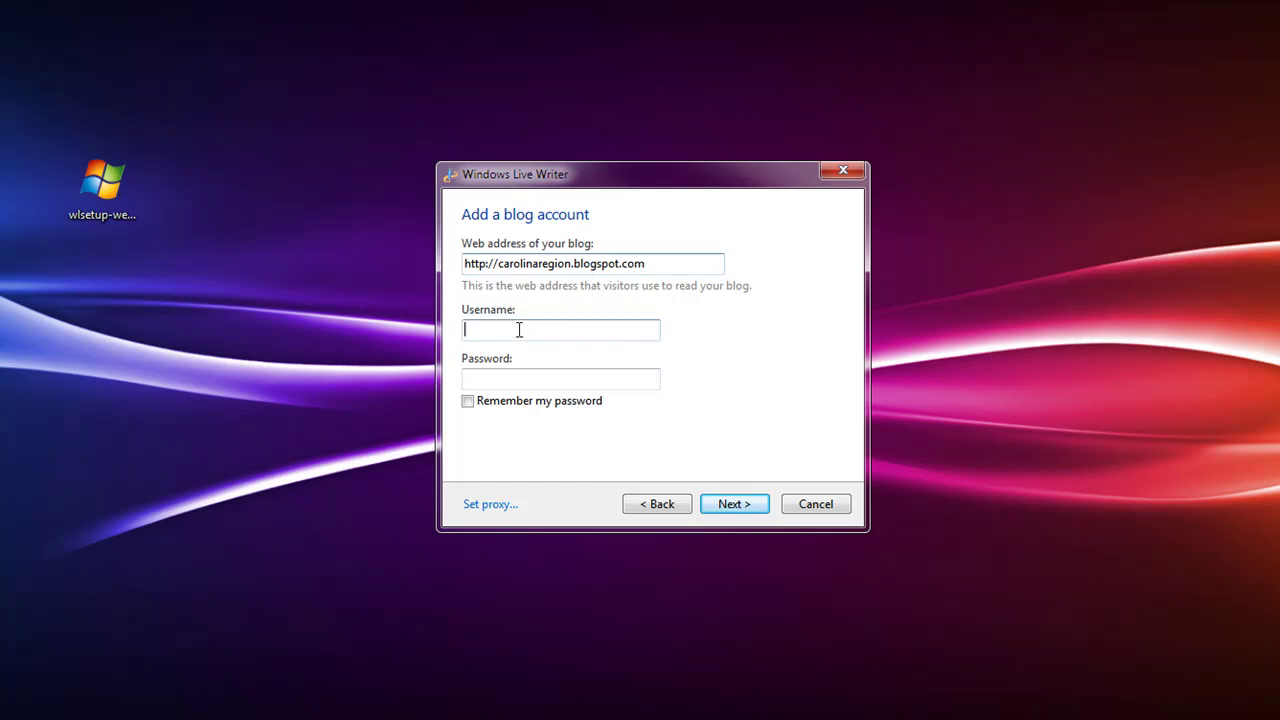
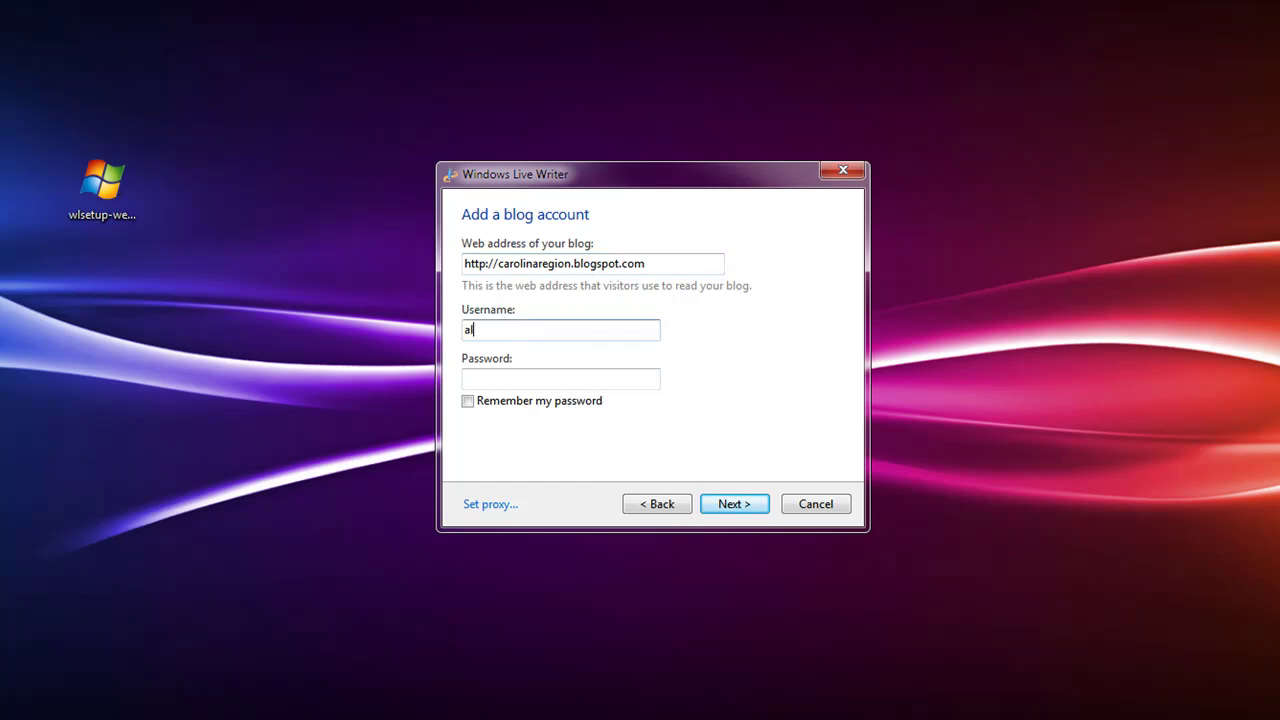
key("Tab")
Enter the account password and submit the details so the blog gets set up
type("**")
key("BackSpace")
key("BackSpace")
type("**")
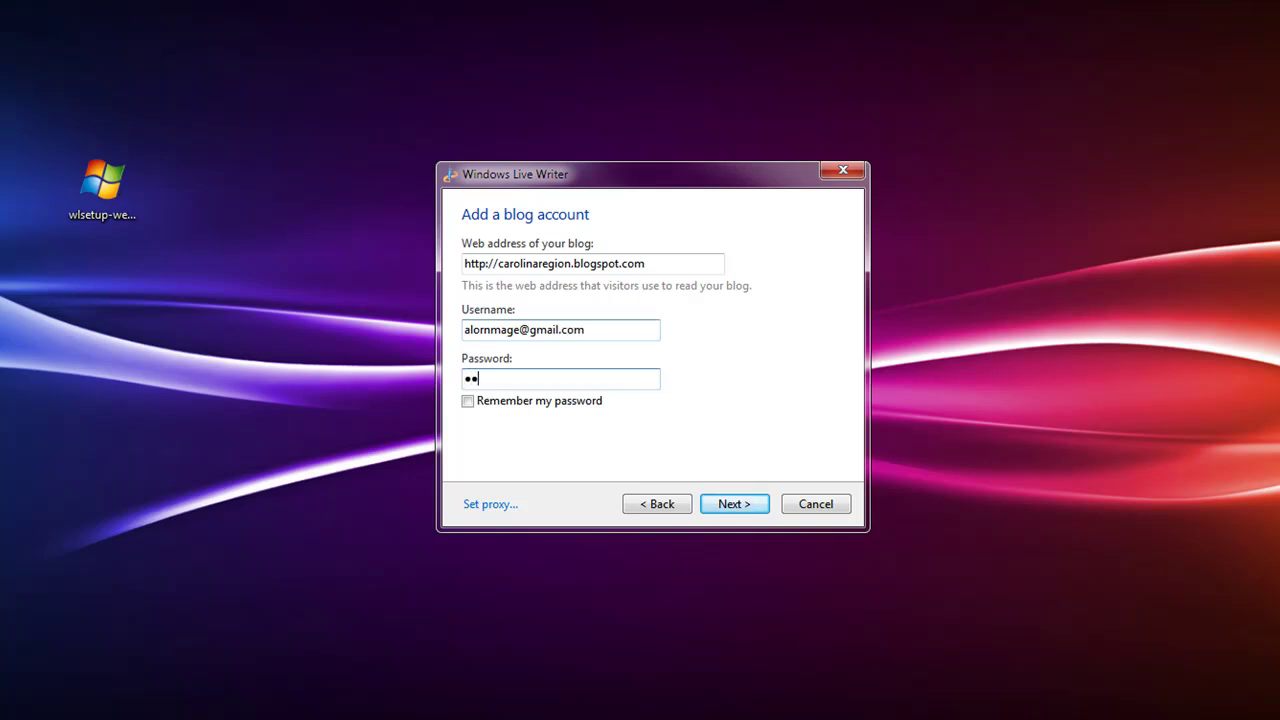
key("BackSpace")
key("BackSpace")
type("**********")
key("Tab")
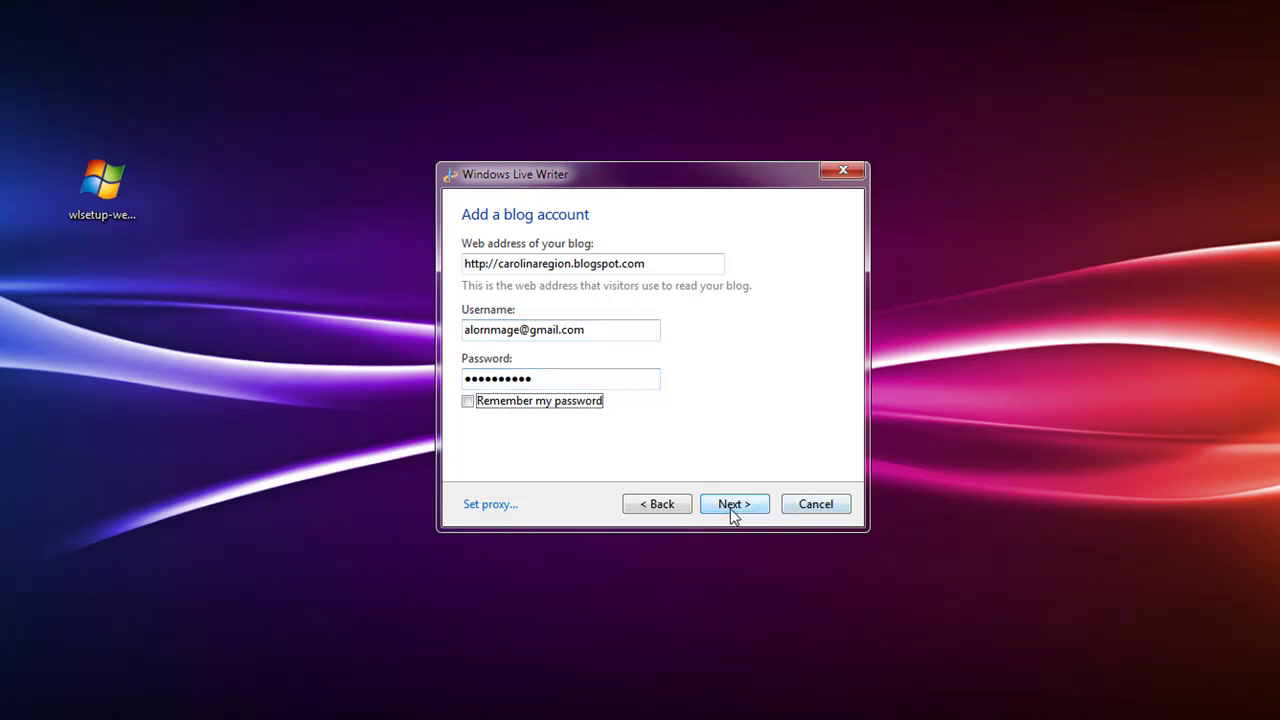
left_click(728, 508)
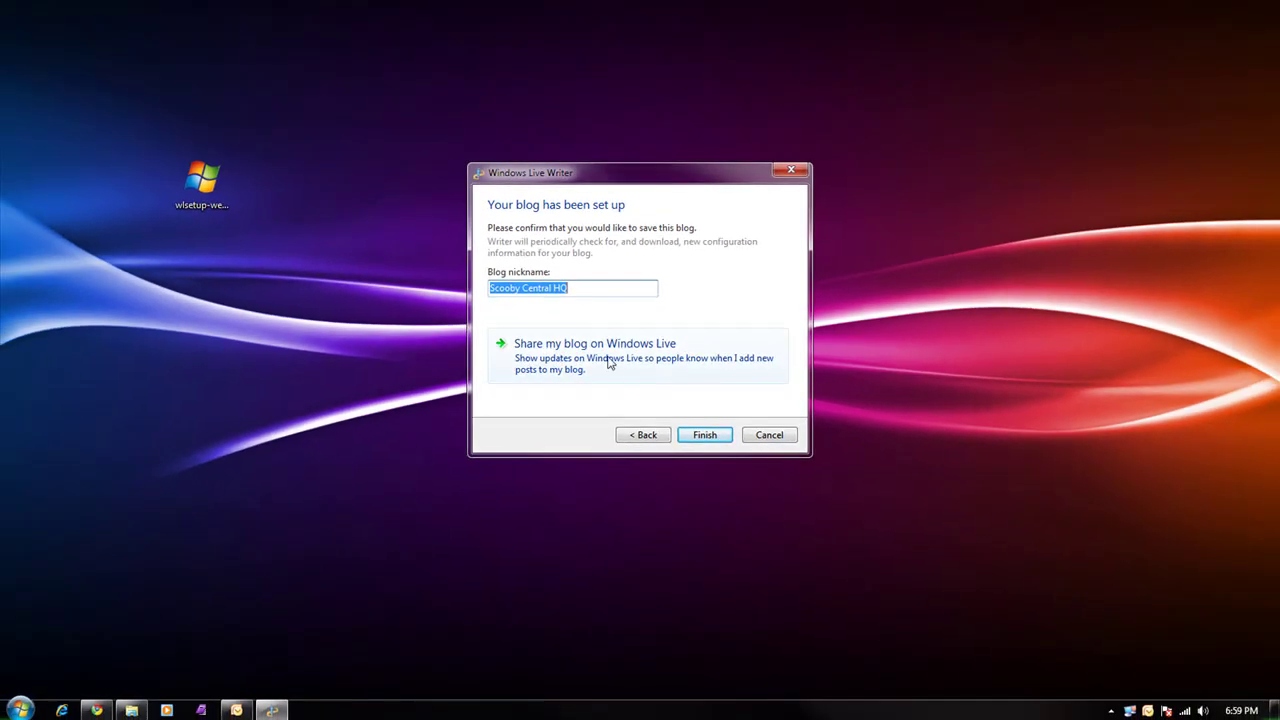
Finish the blog setup and title the new post 'This is a test'
left_click(706, 437)
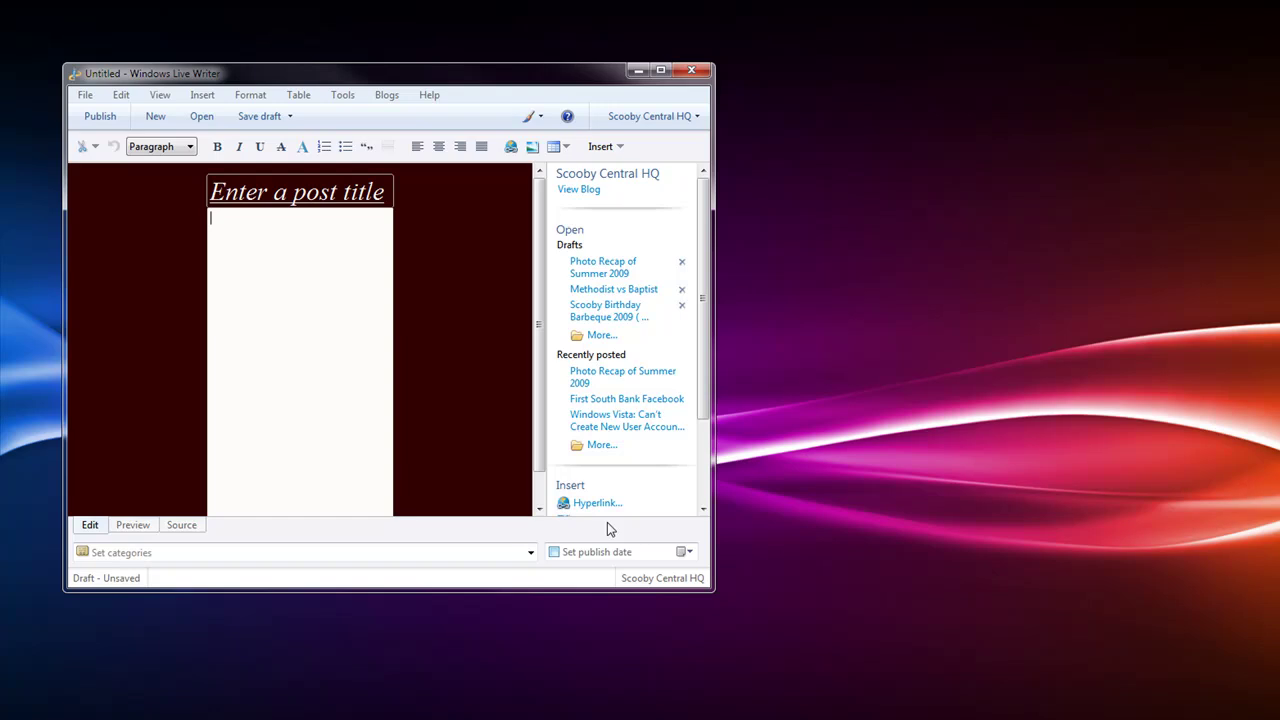
left_click(301, 194)
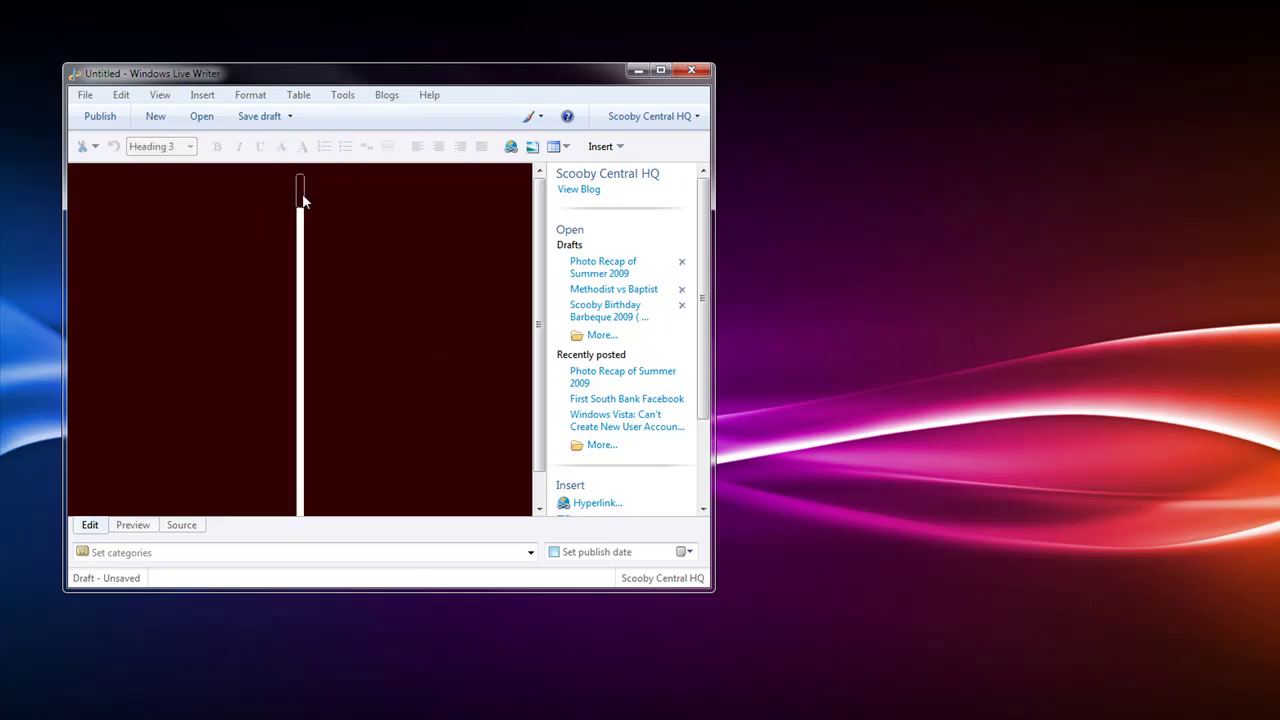
type("This is a a")
key("BackSpace")
type("test")
Write the body 'This is a test post on my blog.' and widen the editor window
left_click(287, 229)
type("This is a ")
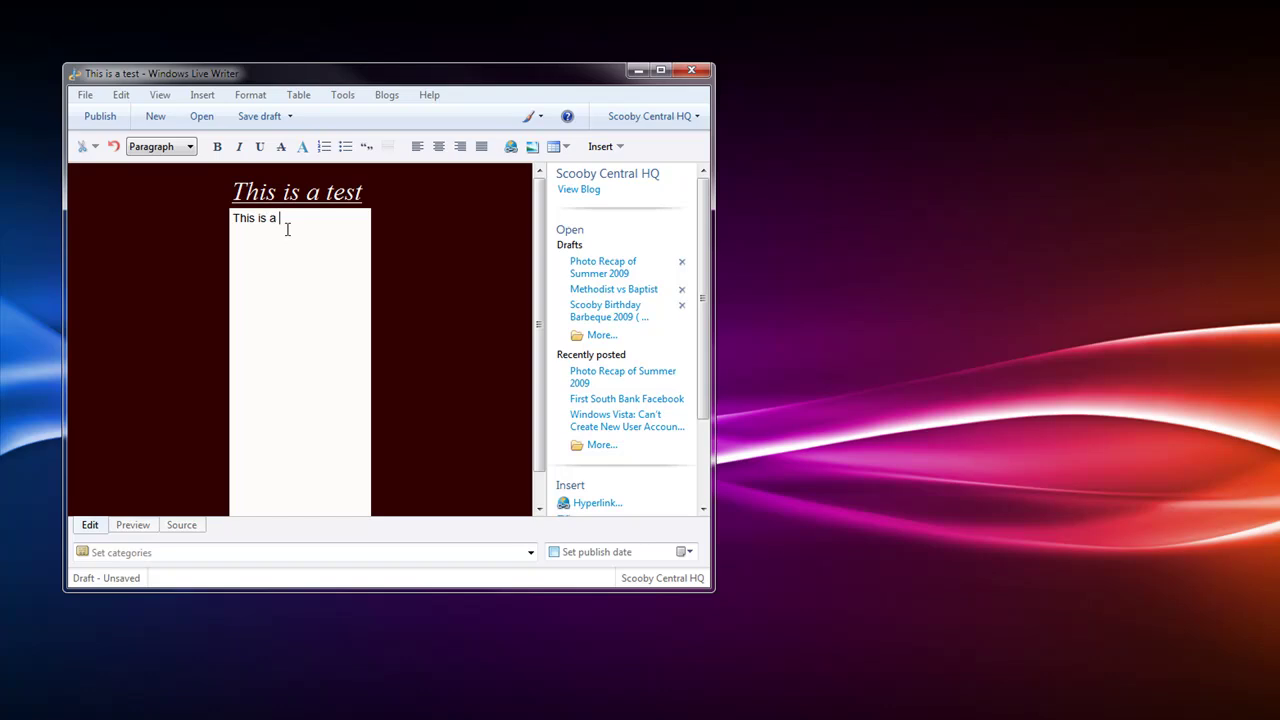
type("test post on my blog.")
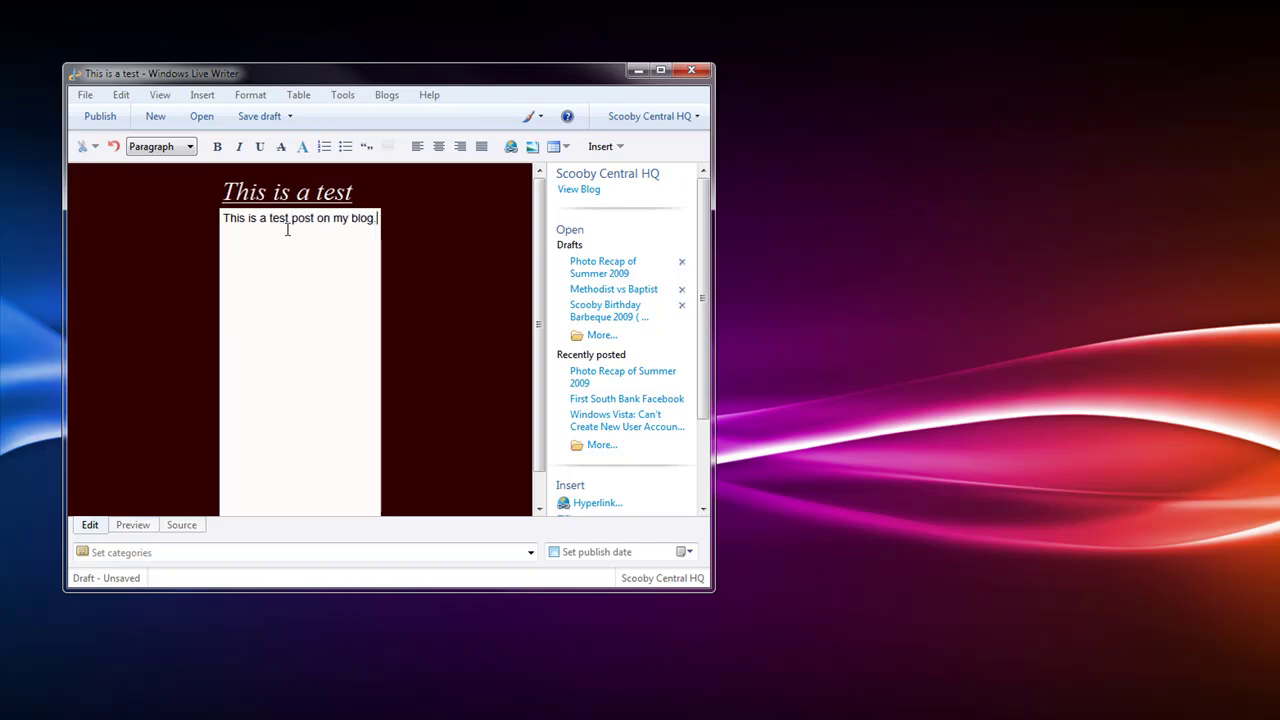
key("Return")
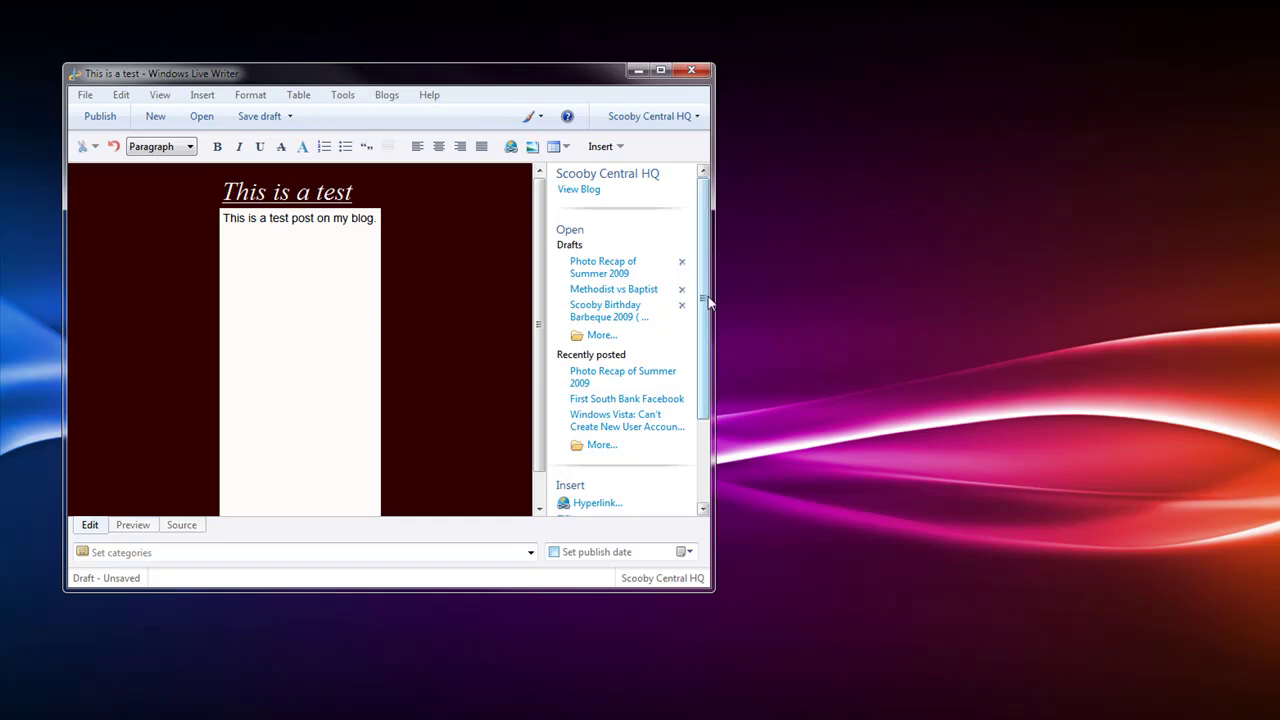
left_click_drag(714, 289, 1062, 289)
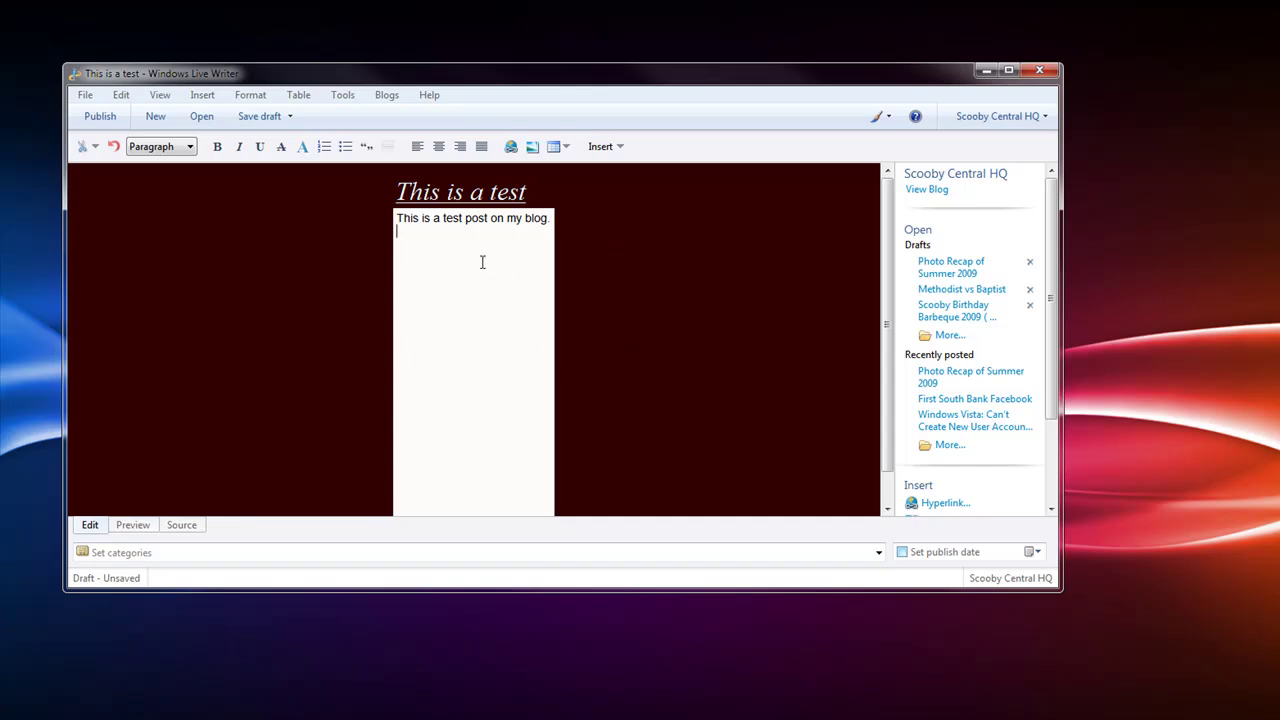
Turn off View > Edit using theme and start a new paragraph below the body line
left_click(160, 96)
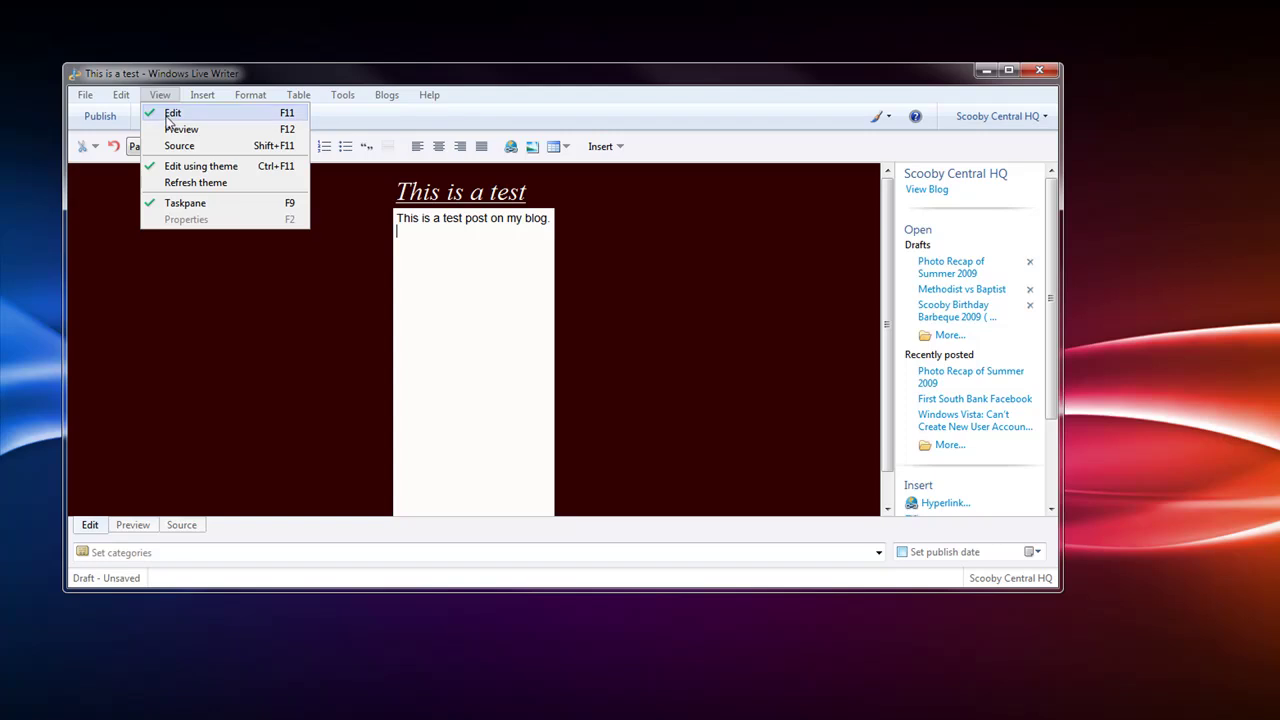
left_click(174, 166)
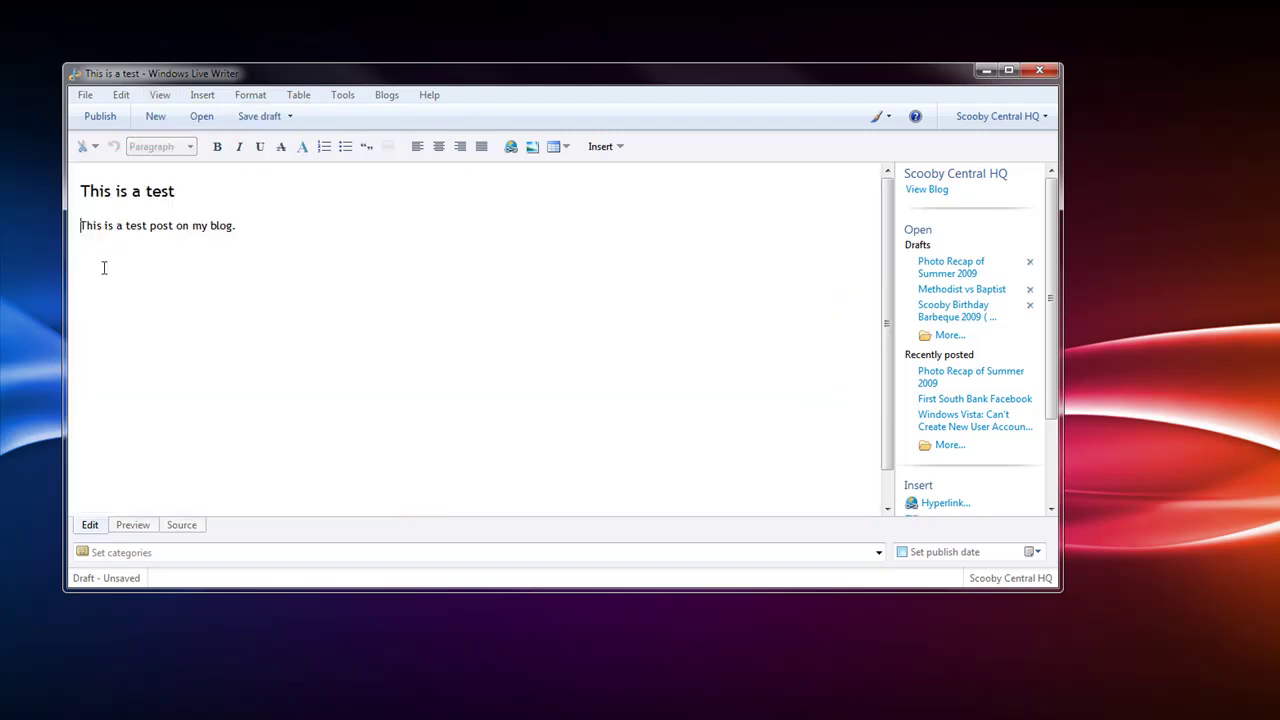
left_click(158, 228)
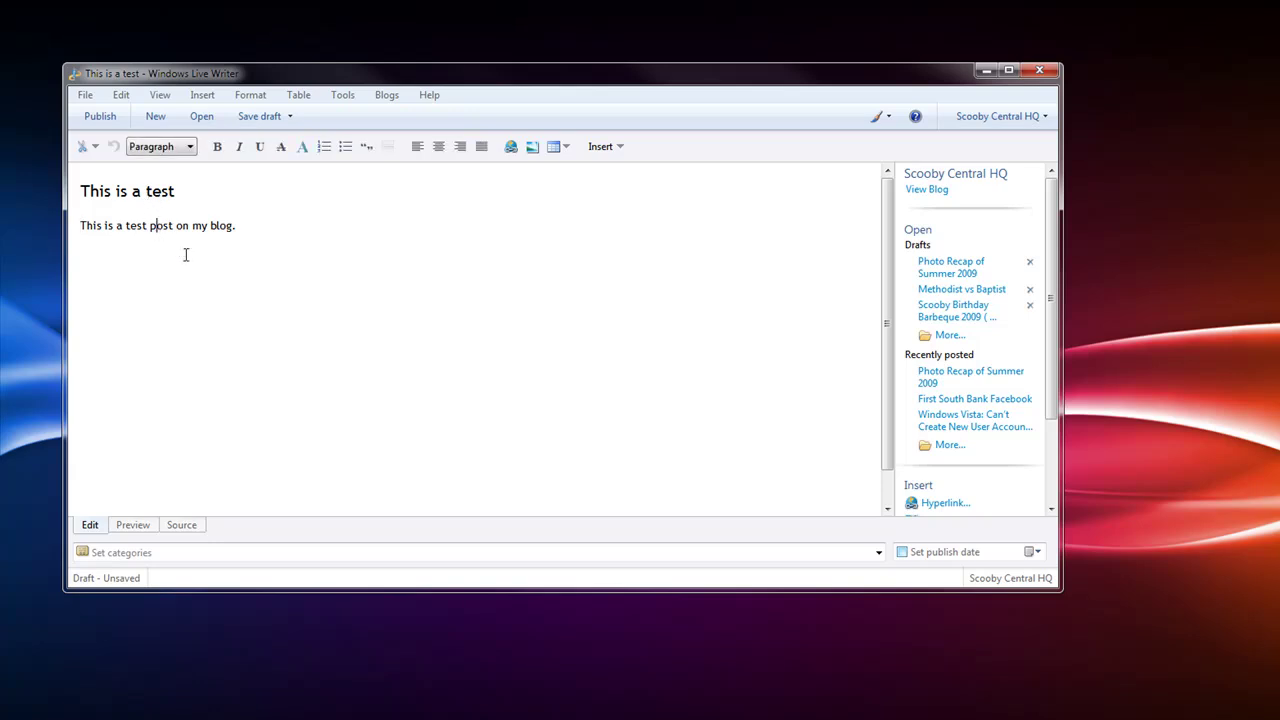
left_click(238, 226)
key("Return")
Add a bulleted list with Item 1, Item 2 and Item 3
left_click(346, 148)
type("Item 1")
key("Return")
type("Item")
key("BackSpace")
key("BackSpace")
type("2")
key("Return")
type("Item")
key("BackSpace")
key("BackSpace")
type("3")
key("Return")
End the list and add 'This is a test in bold.' and 'This is a test in italics', making bold bold and italics italic
left_click(346, 148)
type("This is a test in bold.")
key("Return")
type("This is a test in italics")
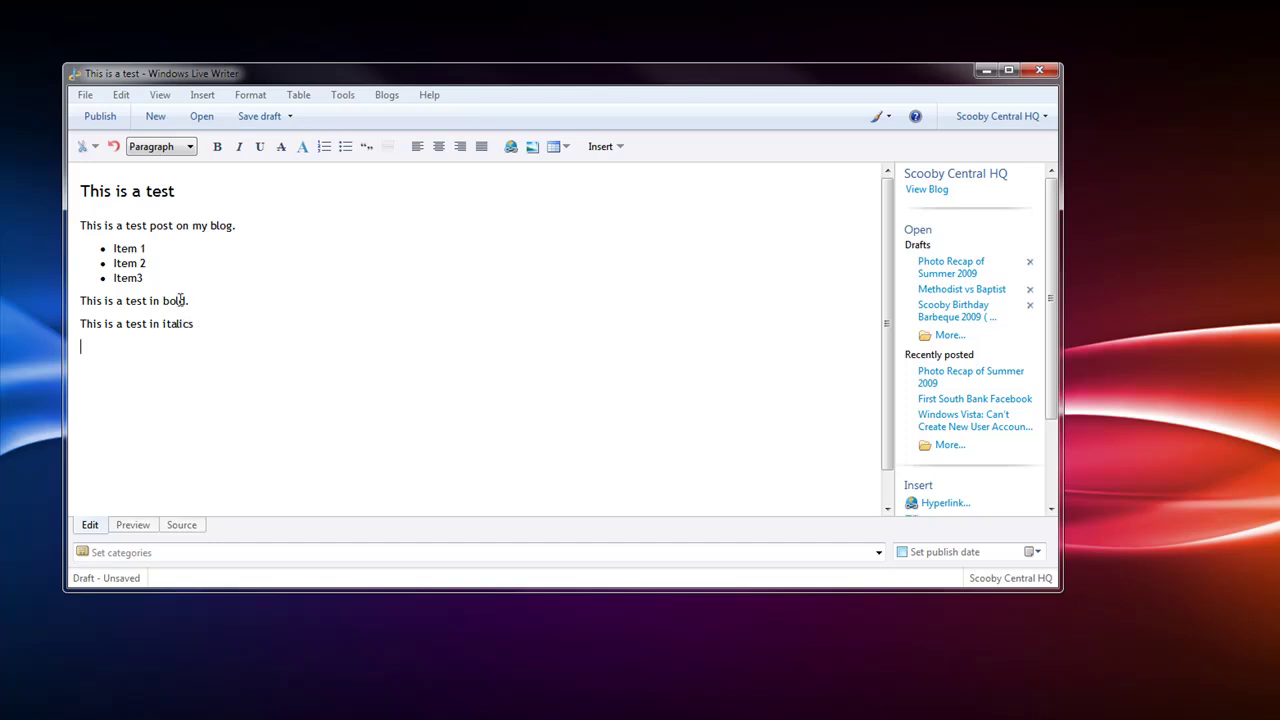
left_click_drag(185, 300, 166, 301)
left_click(217, 146)
double_click(178, 324)
left_click(239, 146)
left_click(210, 337)
left_click(207, 324)
Preview the post in the blog's theme, widening the window and scrolling down to the post
left_click(133, 525)
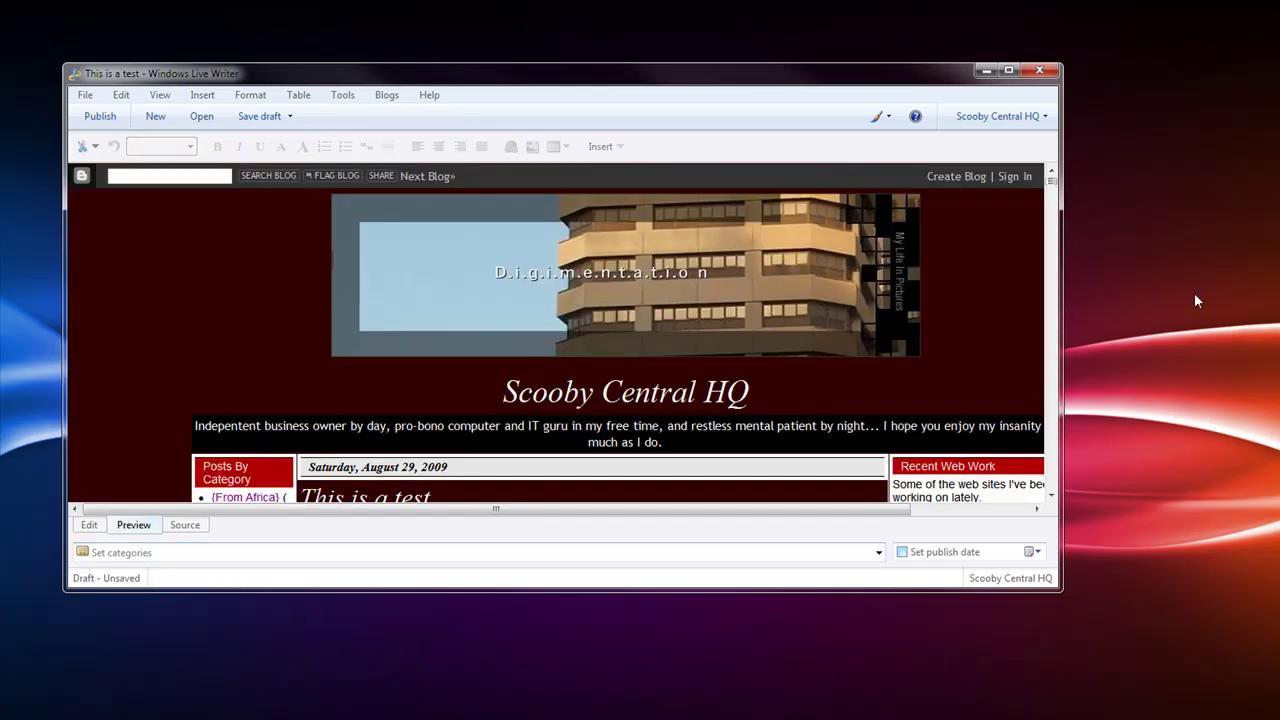
left_click_drag(1061, 542, 1239, 542)
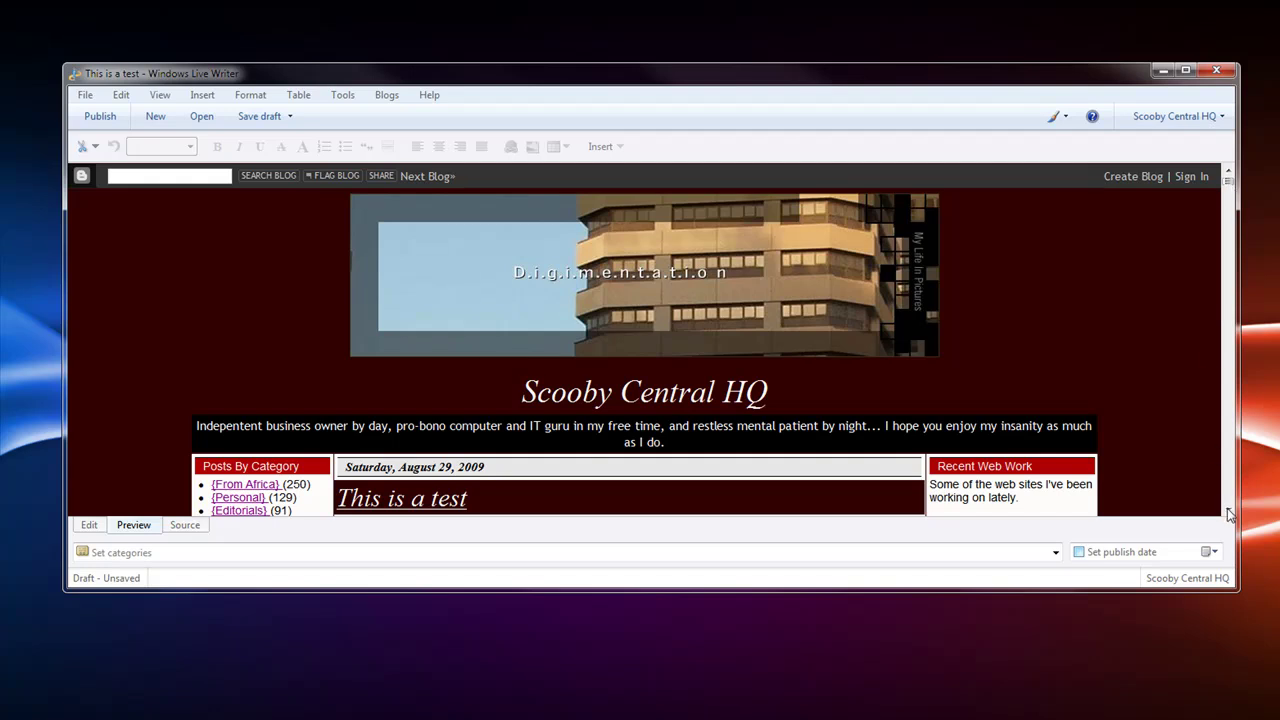
scroll(1228, 508, "down", 3)
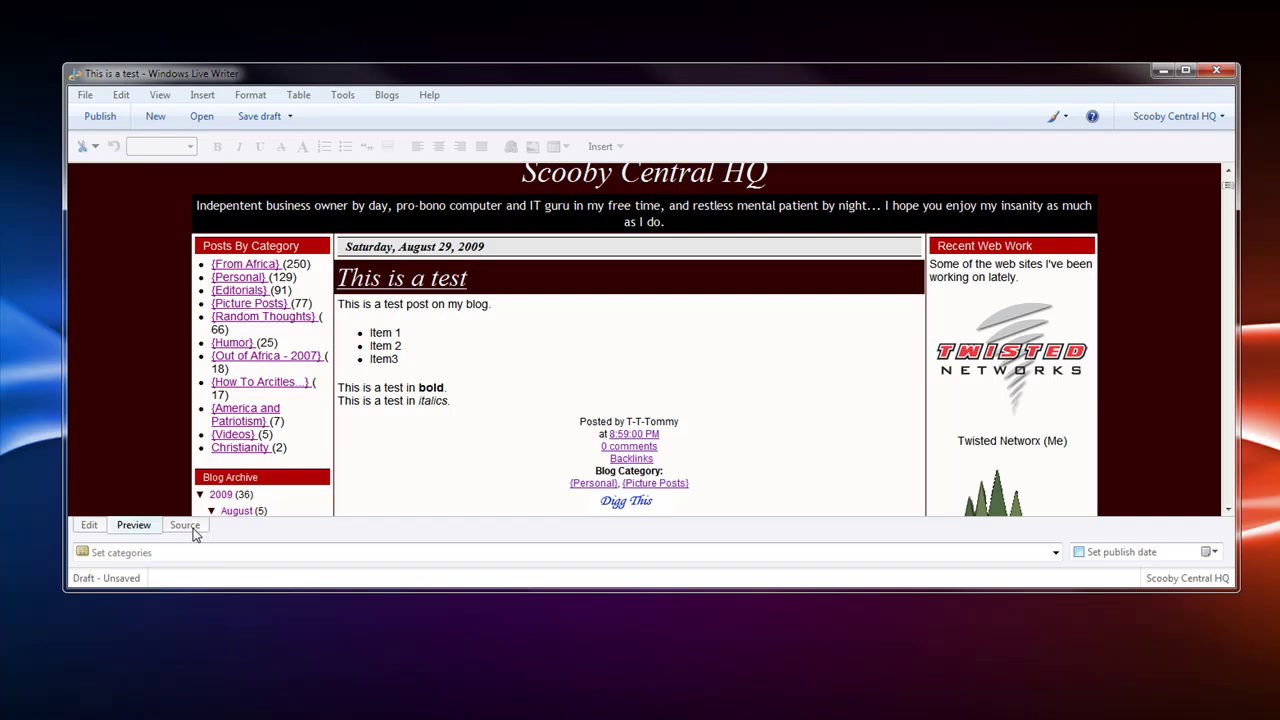
left_click(186, 526)
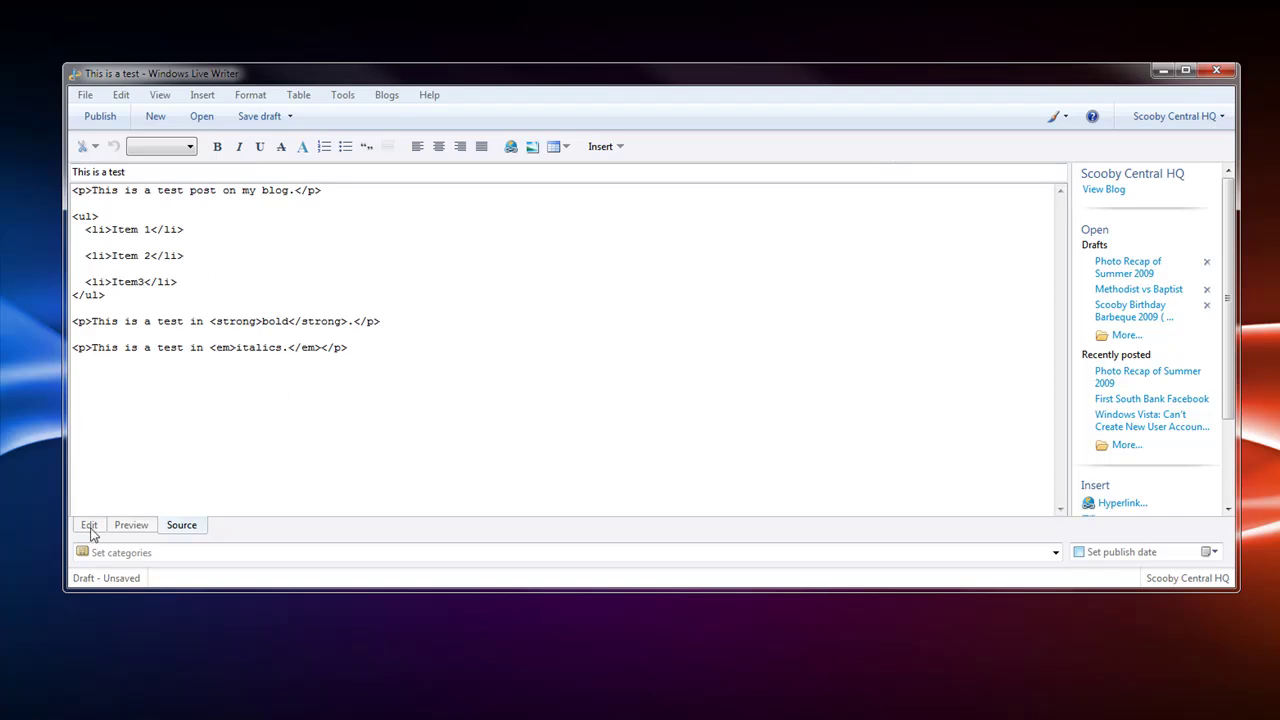
Switch from the HTML source back to the normal Edit view of the post
left_click(89, 526)
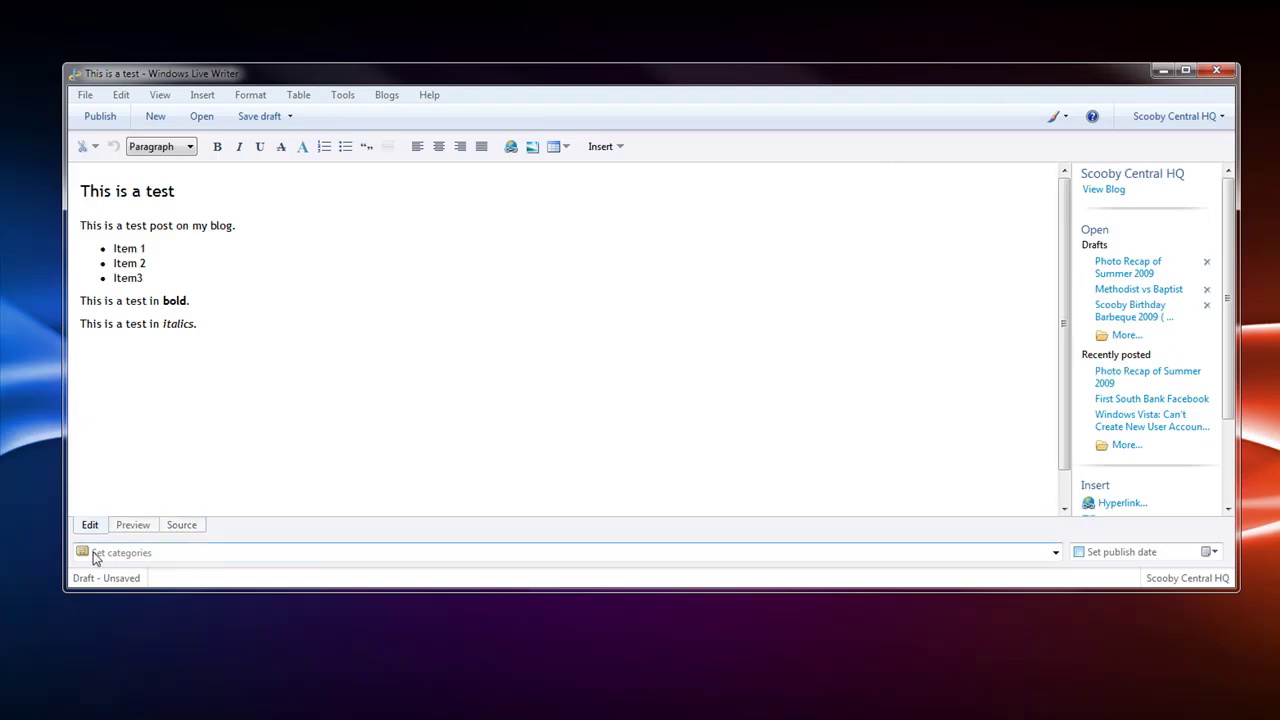
Assign the {How To Arcitles...} category and set the publish date to 10/5/2009 7:01 PM
left_click(94, 556)
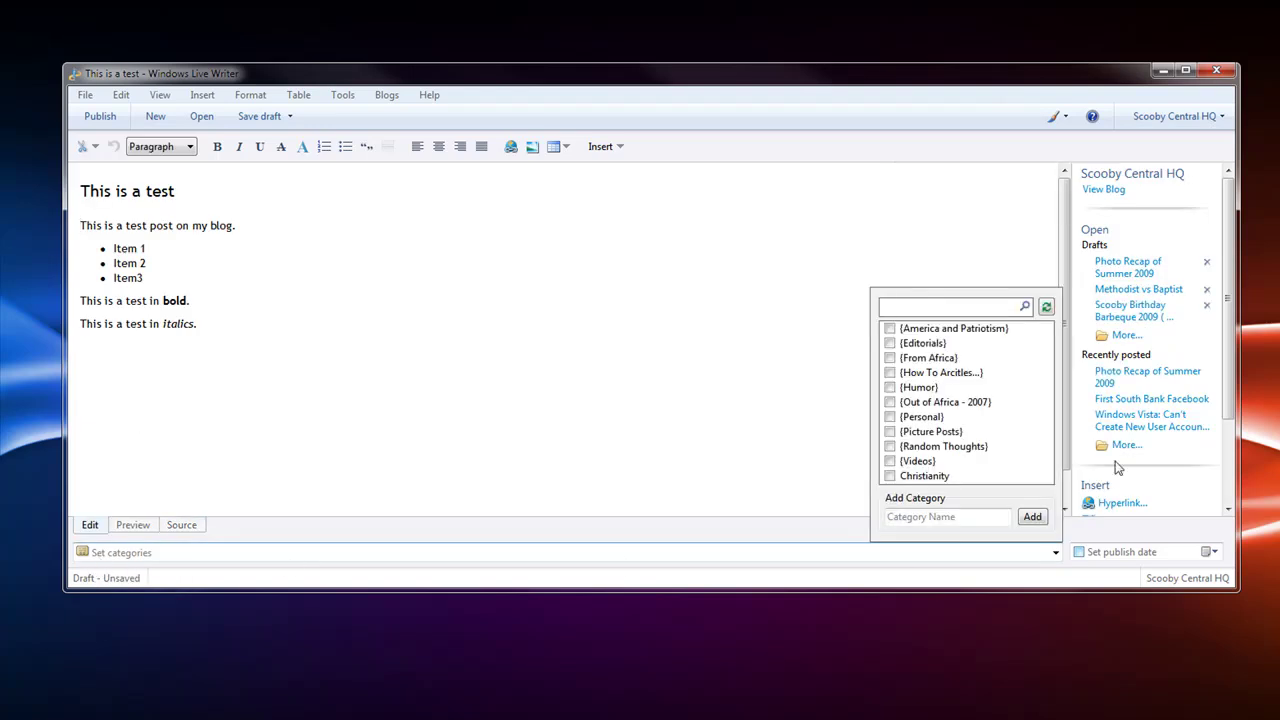
left_click(890, 373)
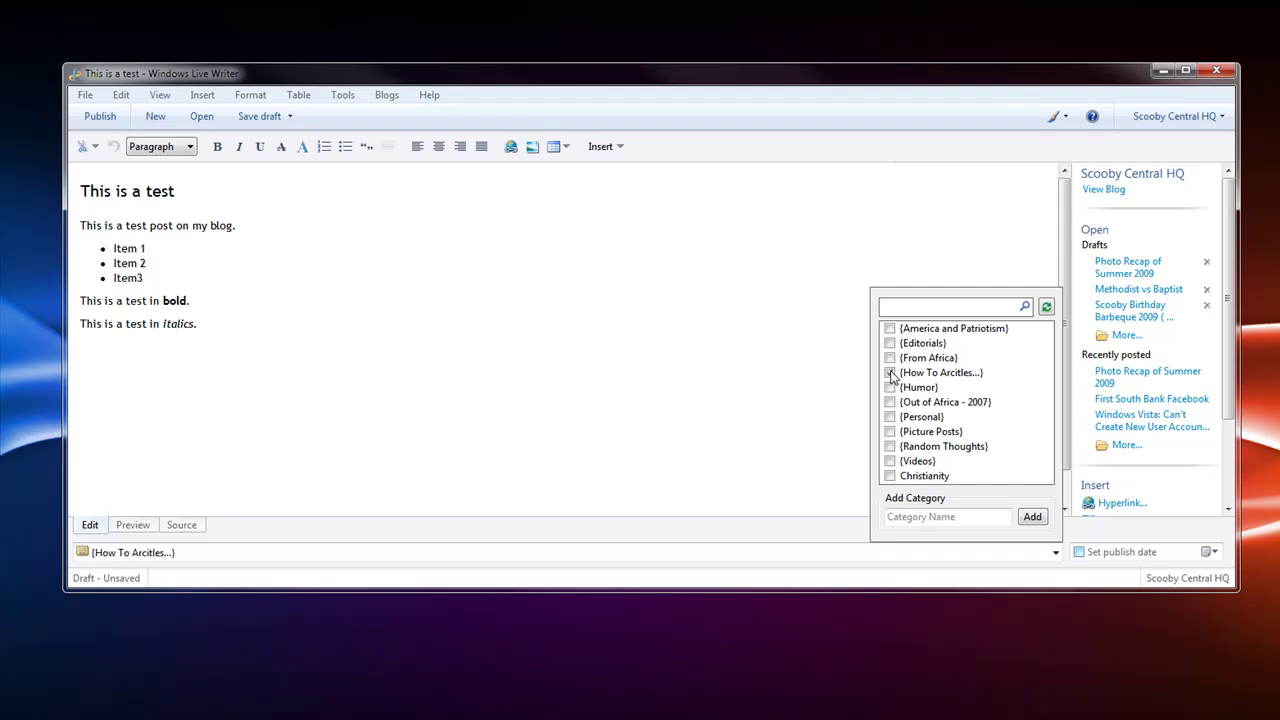
left_click(738, 504)
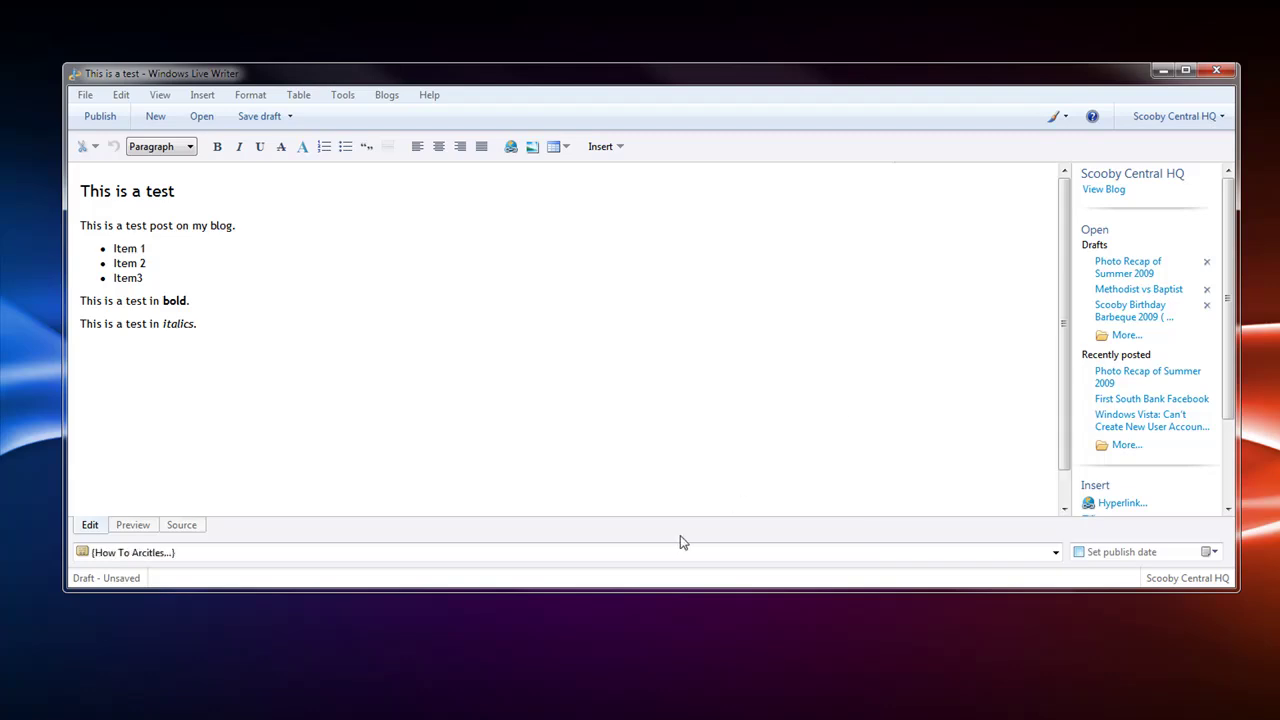
left_click(1079, 552)
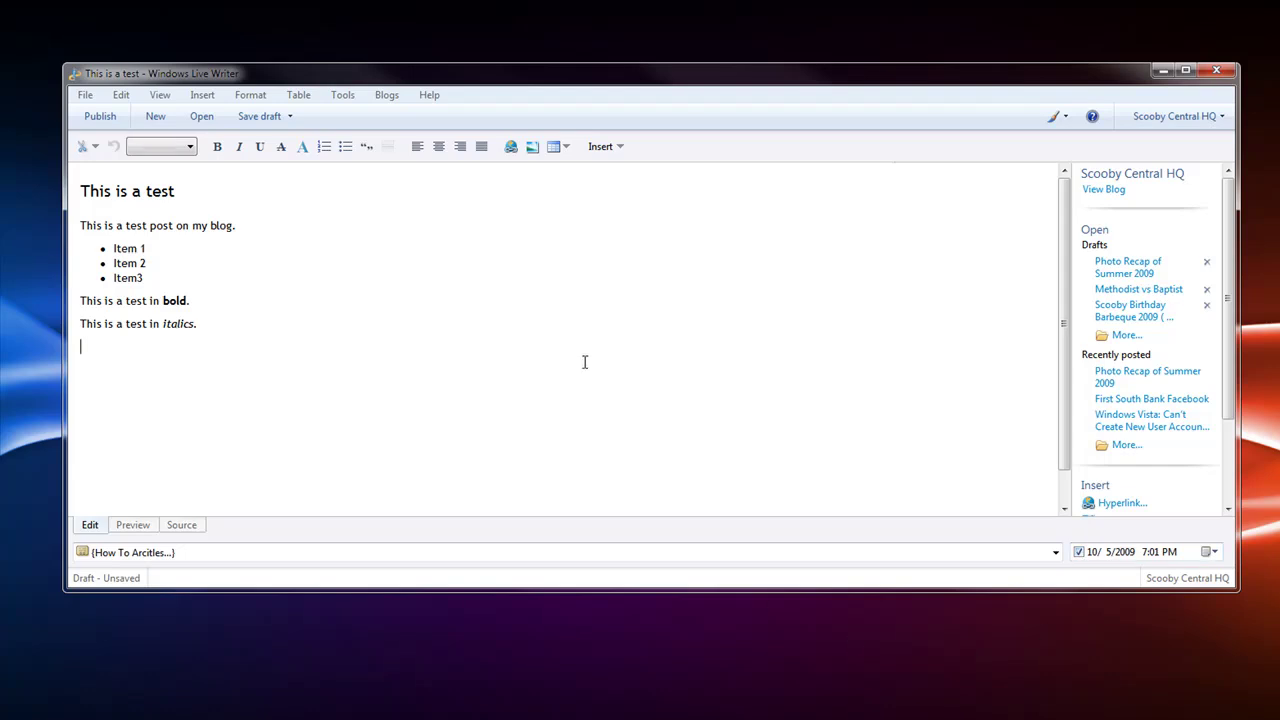
Publish the post, entering the Blogger password with Remember my password ticked
left_click(99, 121)
type("*********")
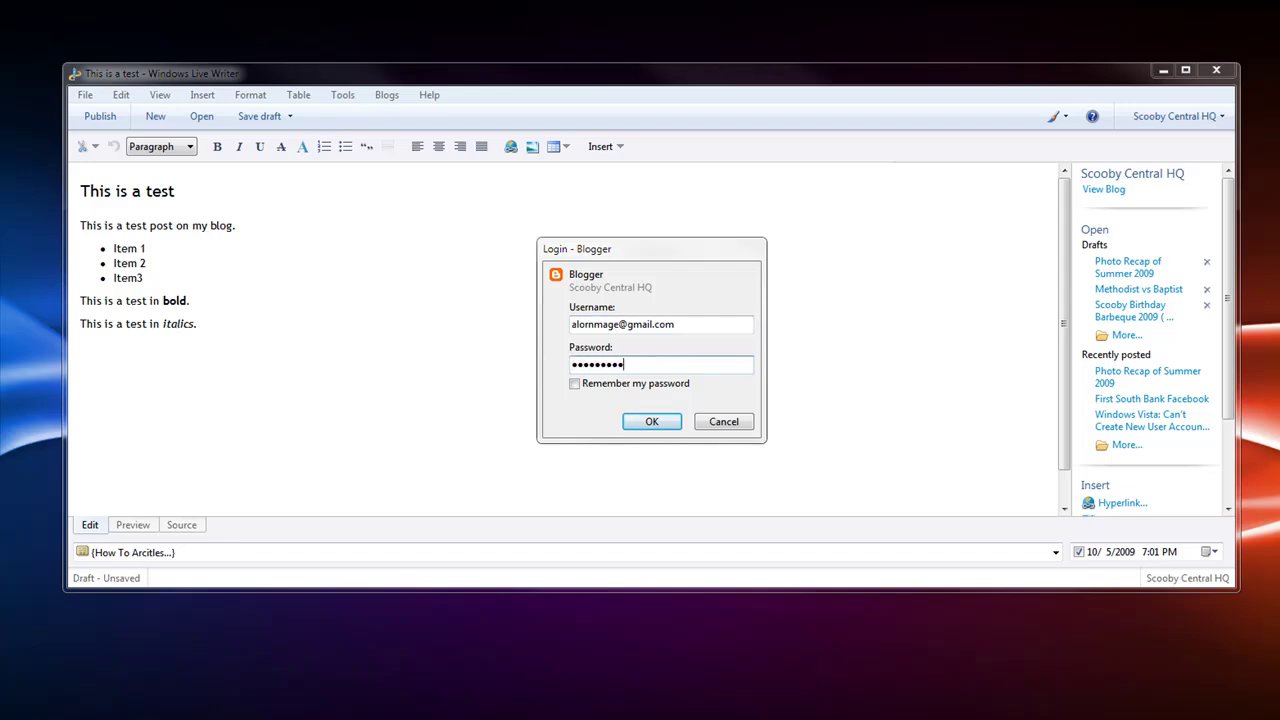
key("Tab")
key("space")
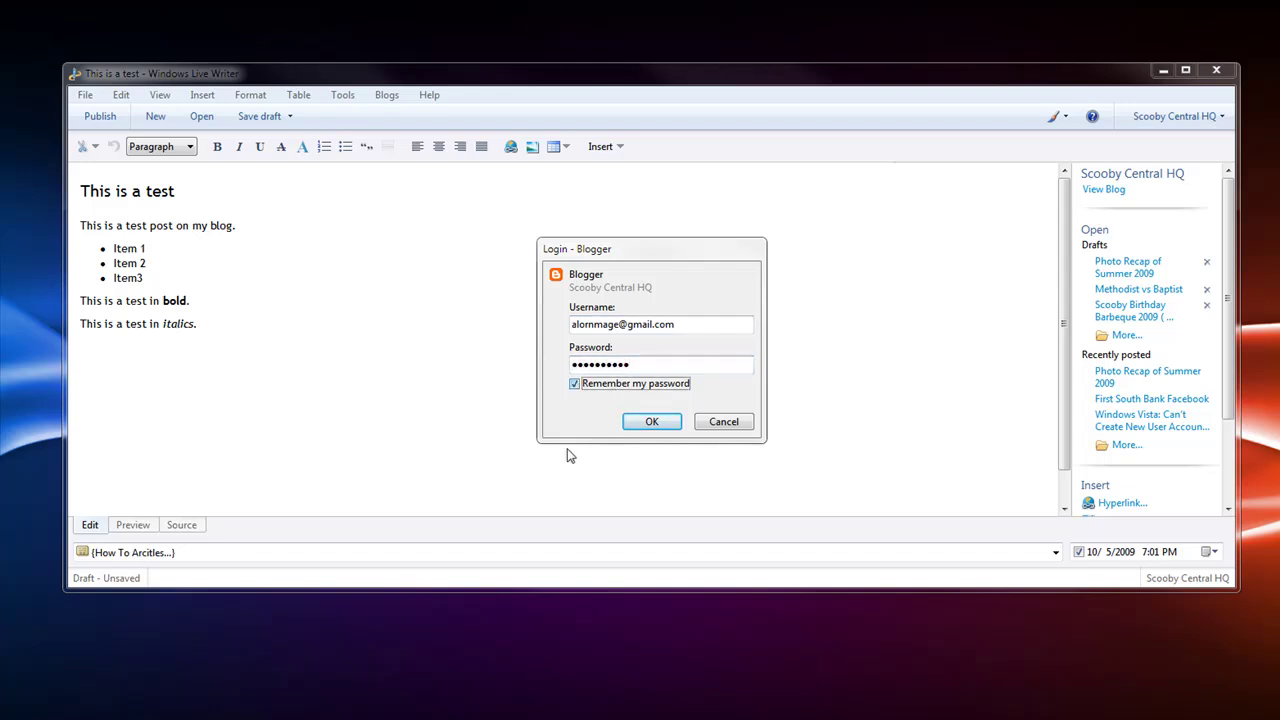
left_click(652, 422)
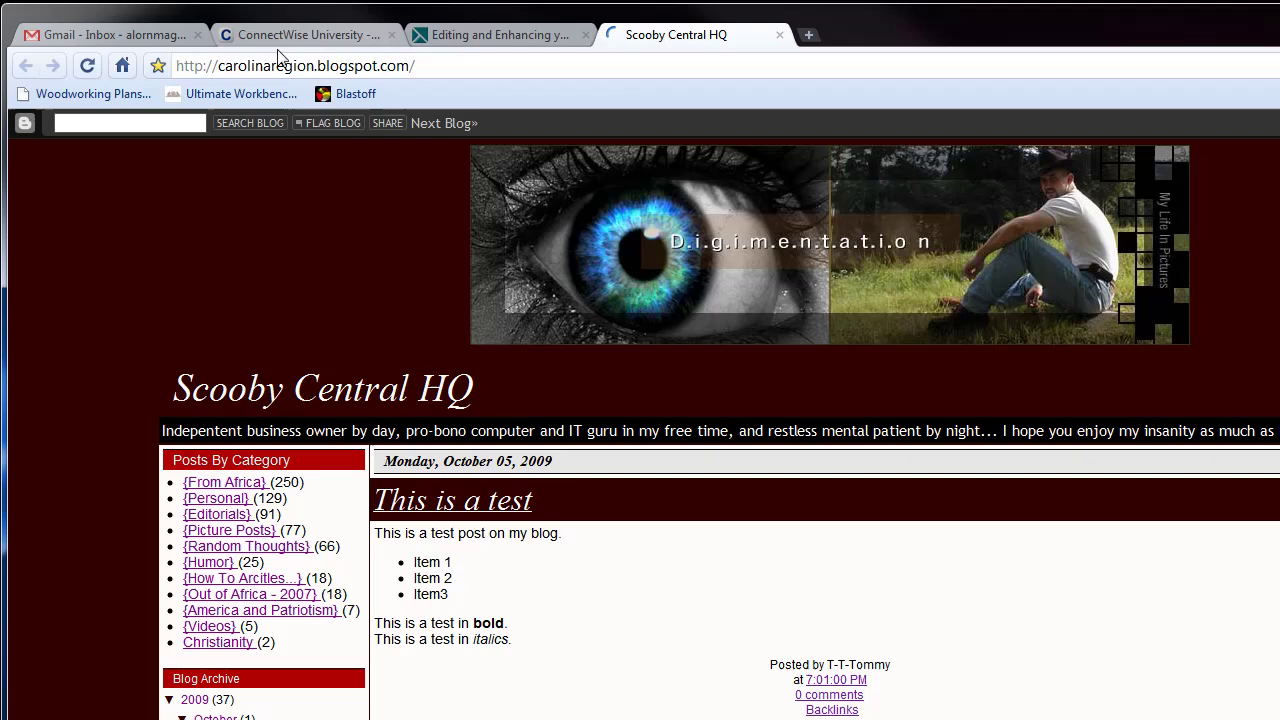
Review the published post on the blog page, then close the browser
left_click(271, 66)
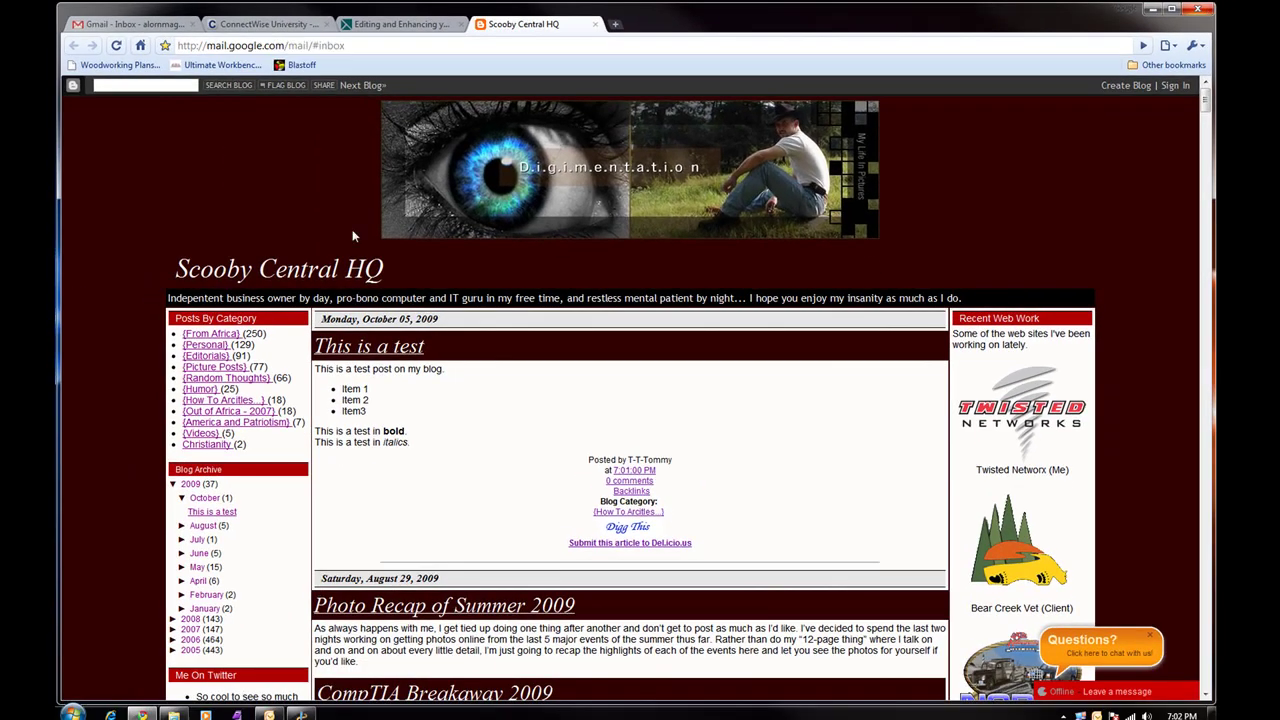
left_click(1214, 10)
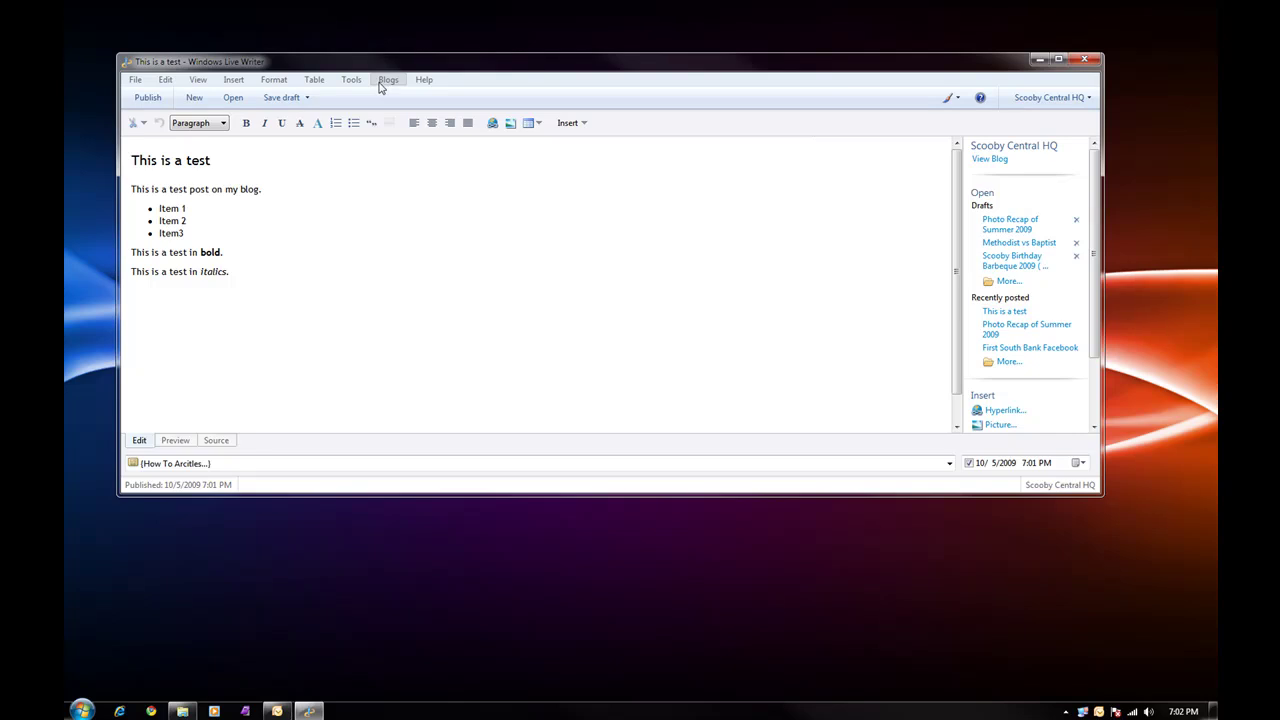
Start adding a second blog account, choosing another blog service
left_click(384, 82)
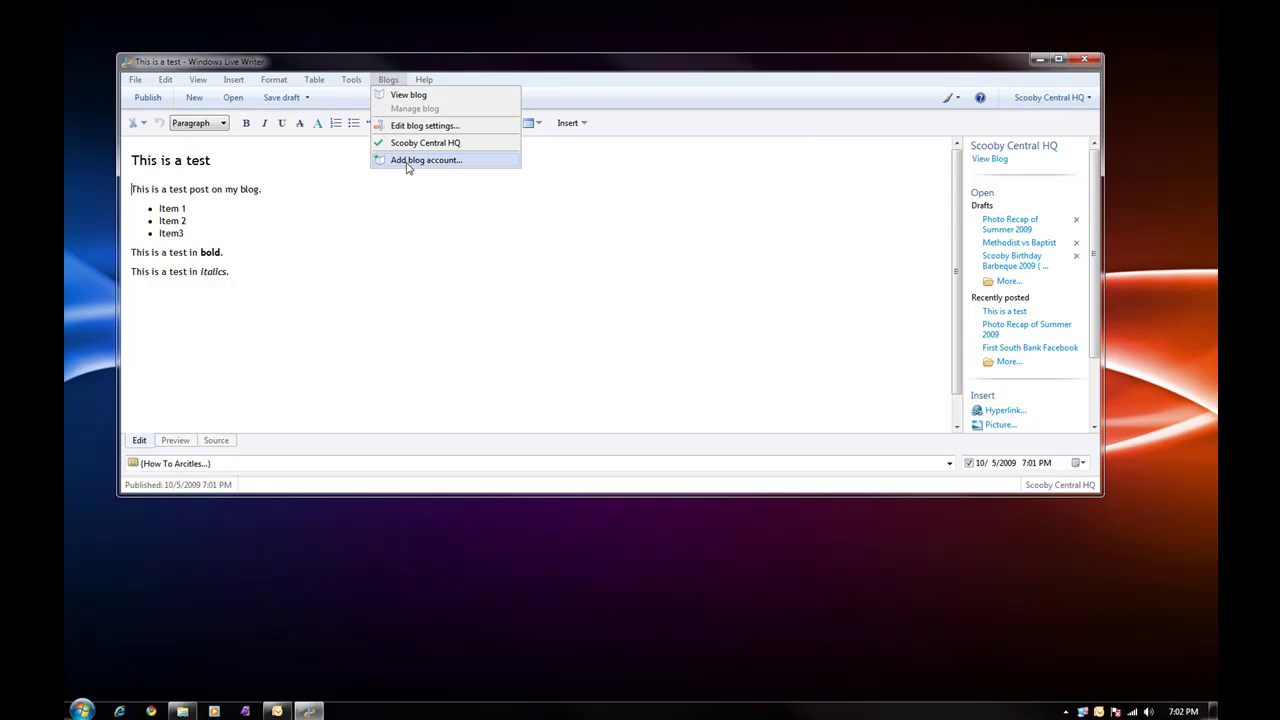
left_click(408, 163)
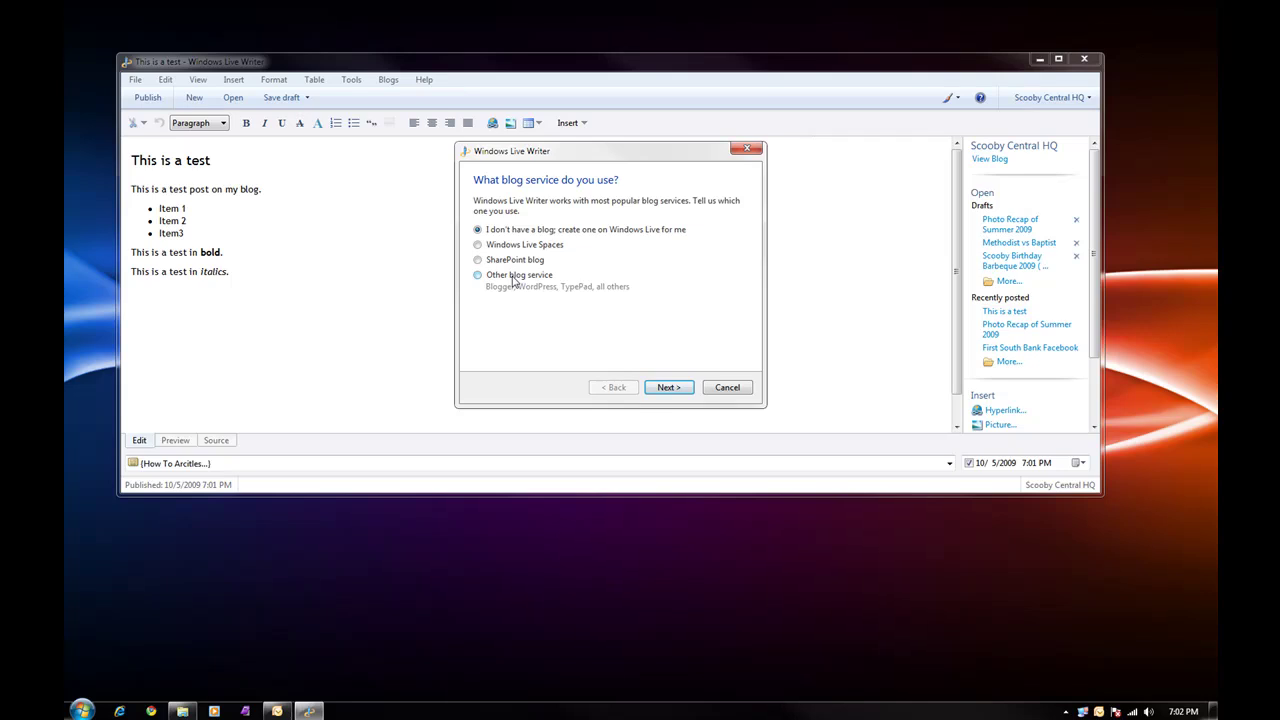
left_click(665, 388)
type("h")
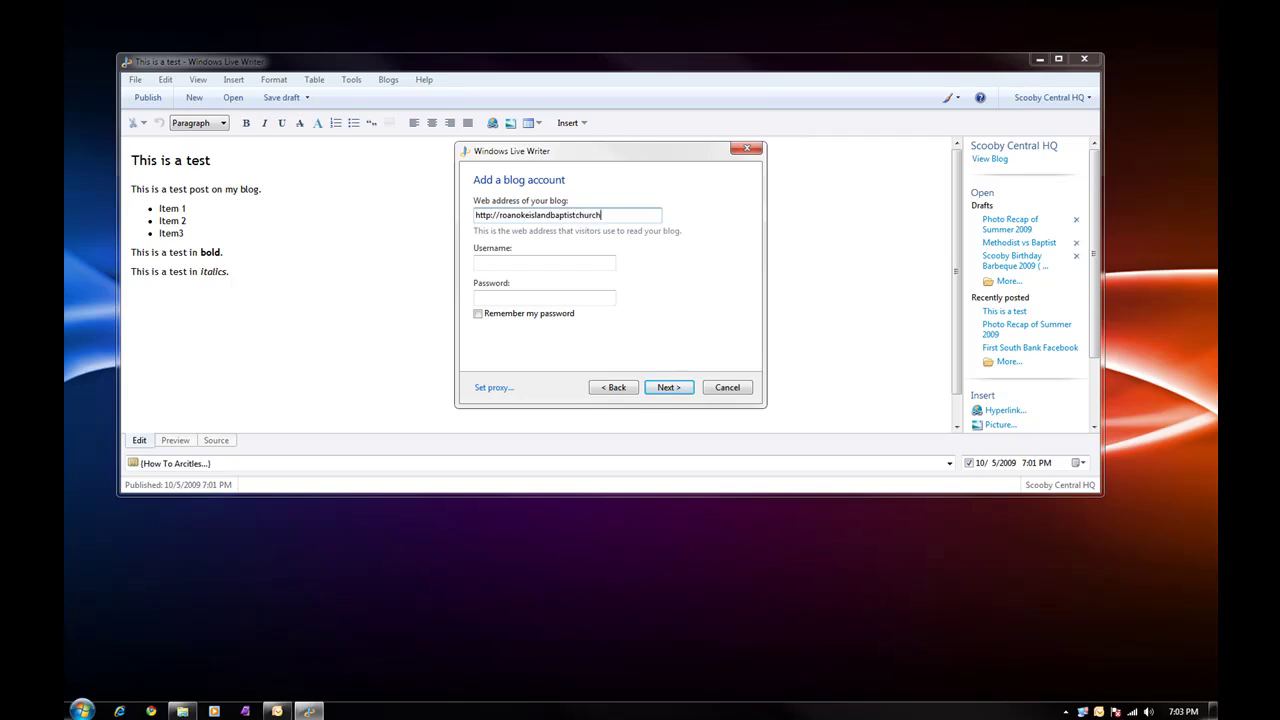
type("om")
key("Tab")
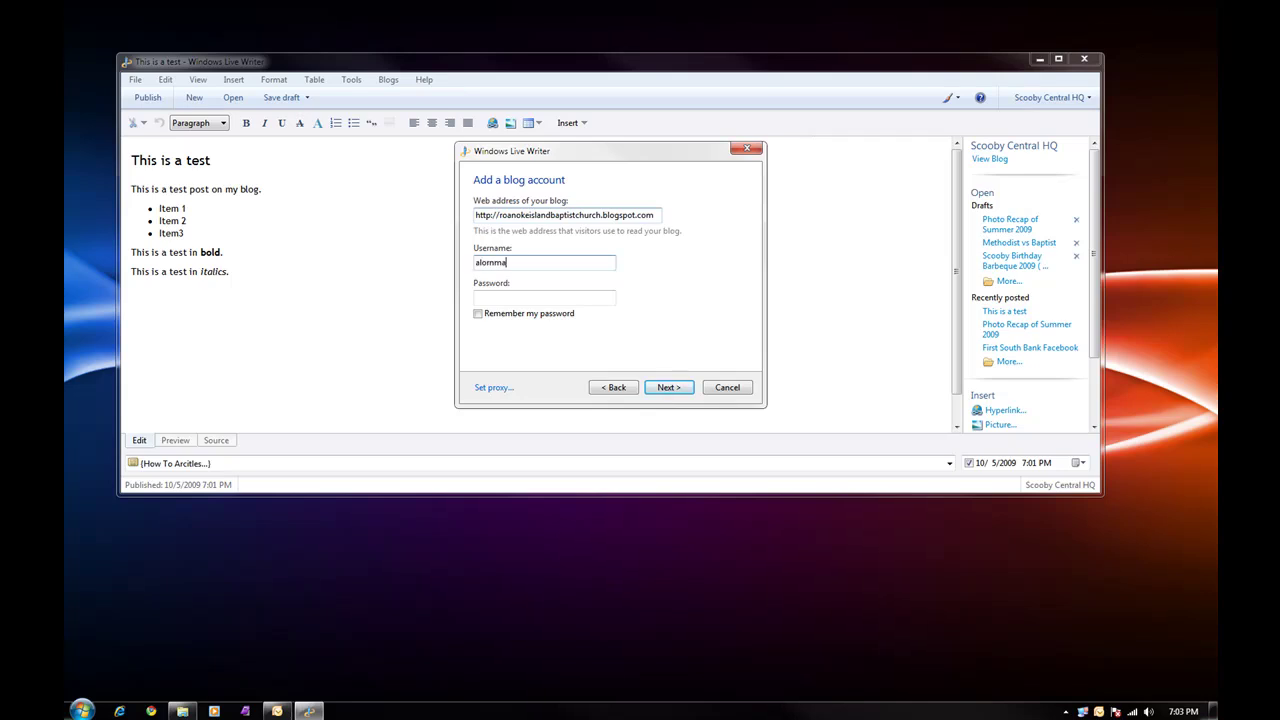
key("Tab")
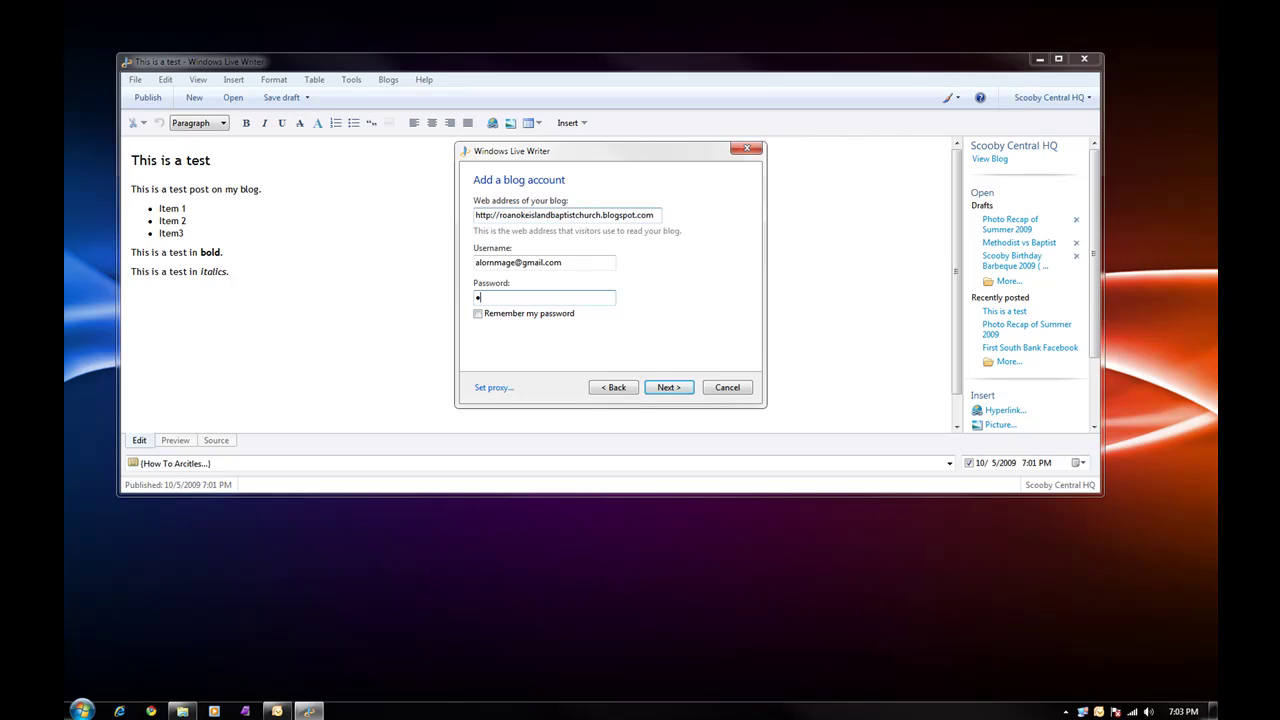
key("Tab")
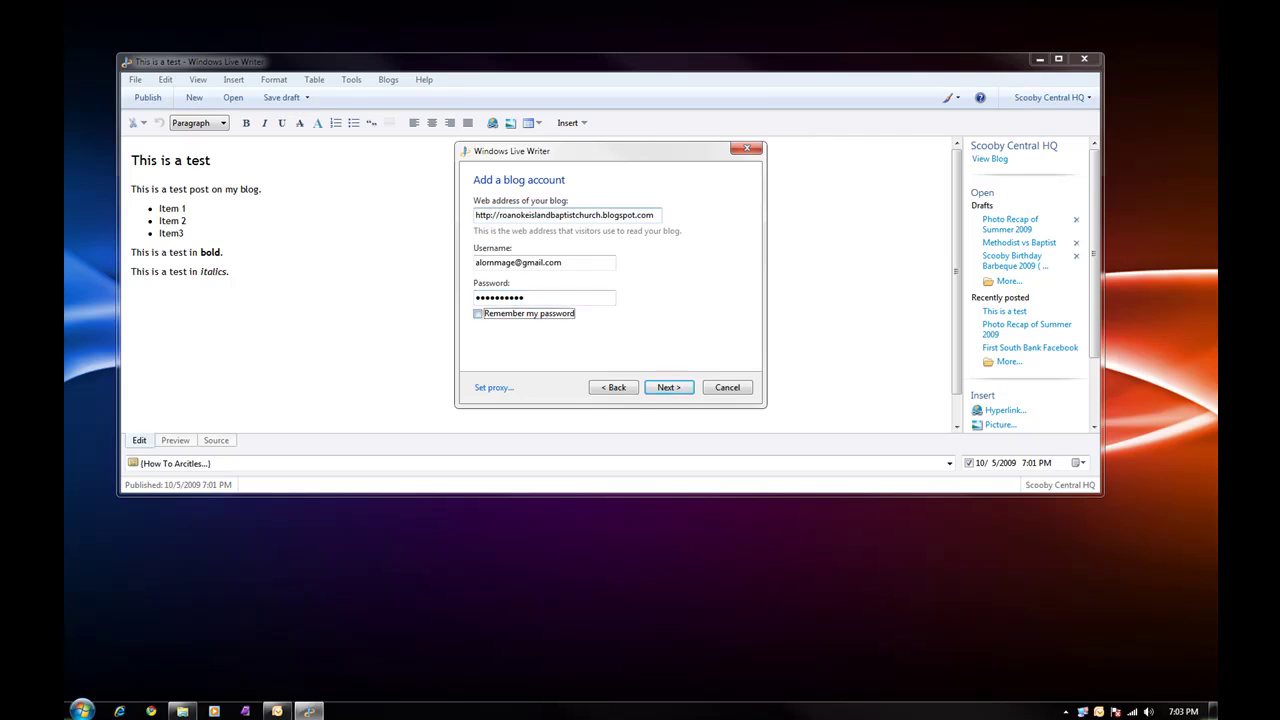
left_click(669, 387)
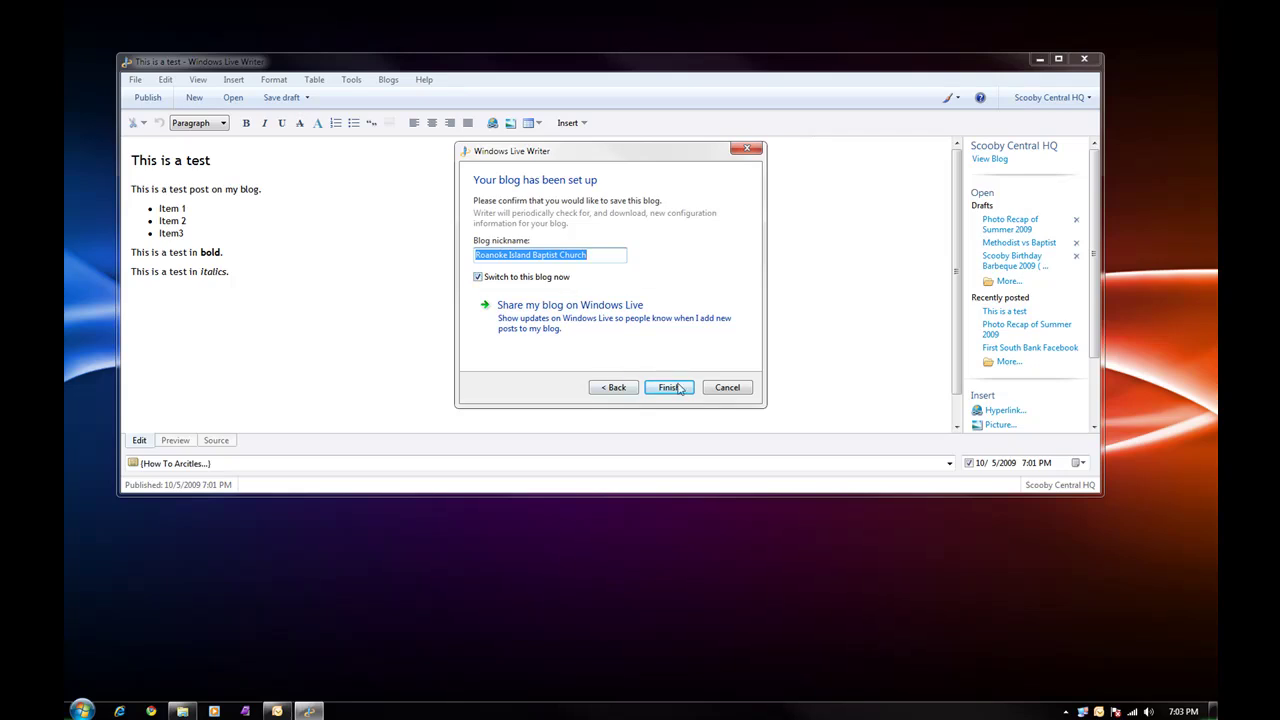
Uncheck 'Switch to this blog now' and finish saving the 'Roanoke Island Baptist Church' account
left_click(478, 278)
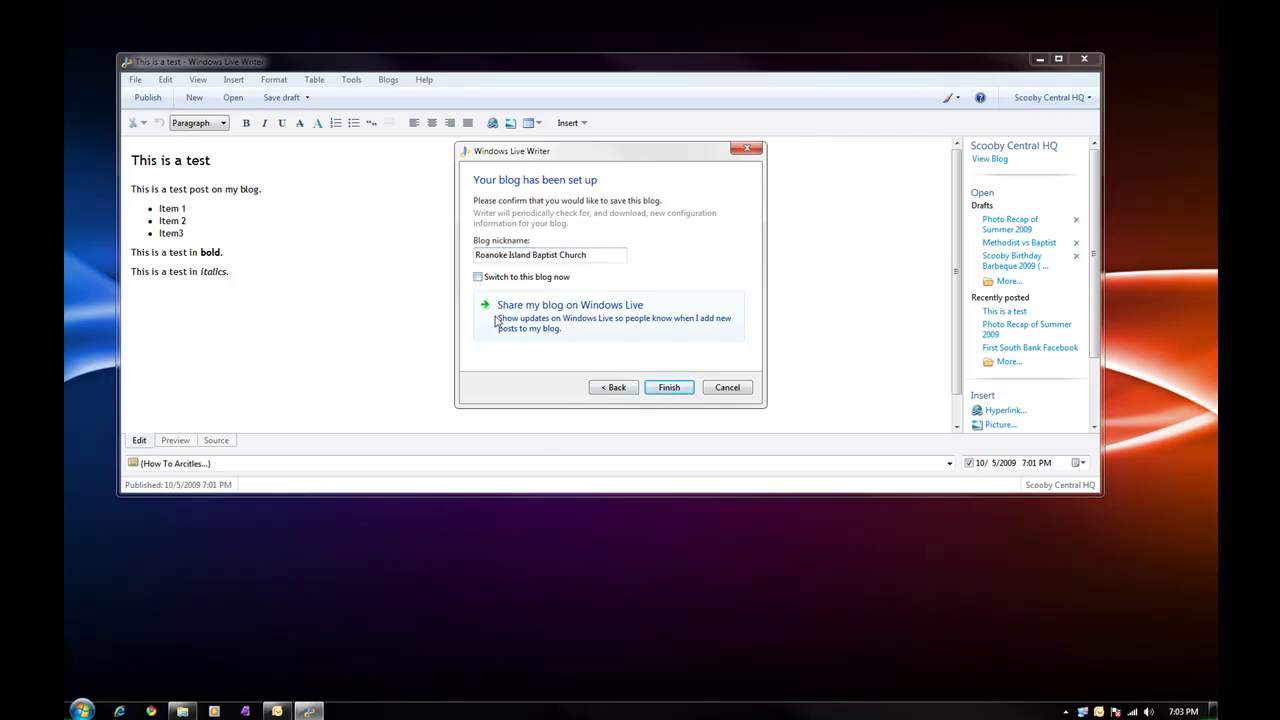
left_click(669, 388)
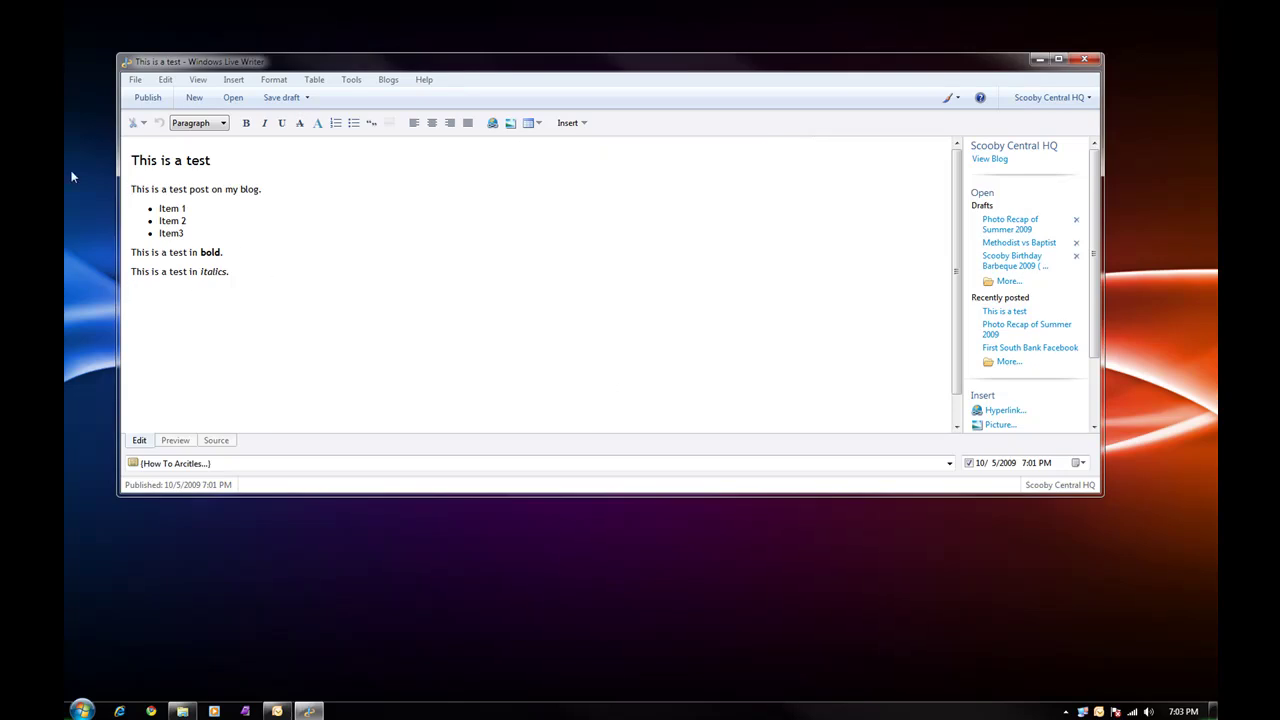
left_click(135, 79)
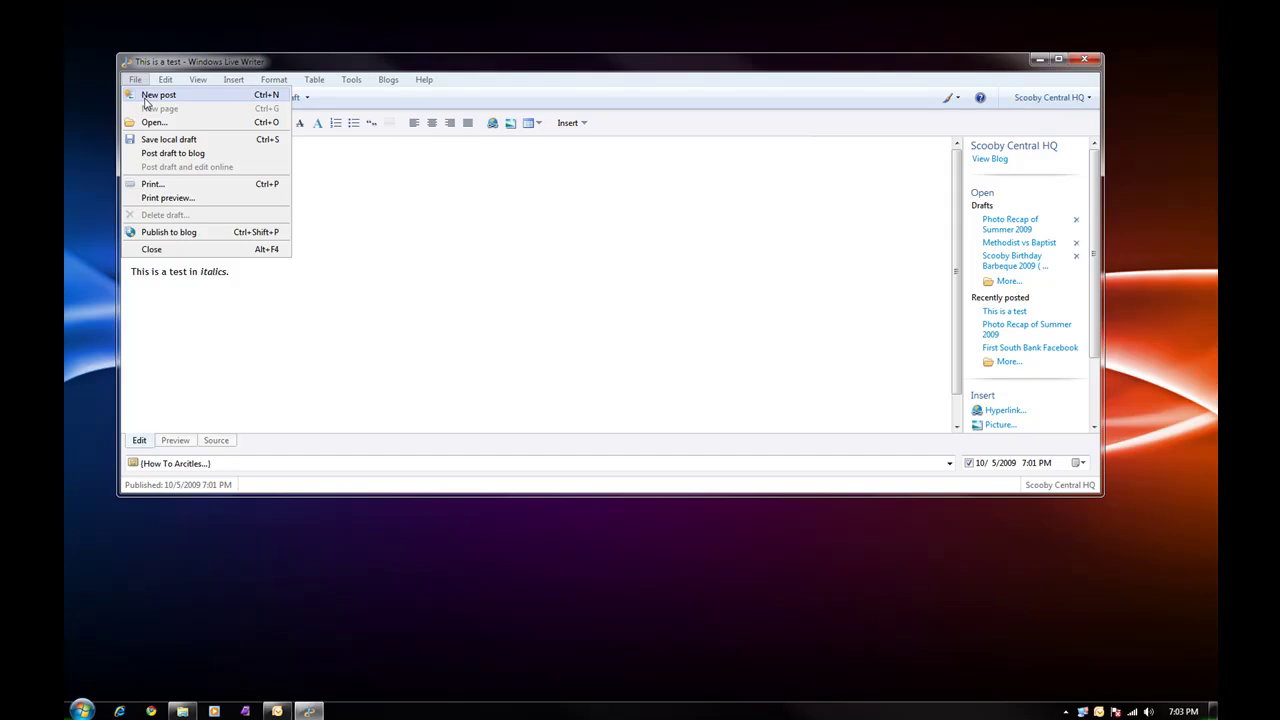
Create a new post titled 'This is a test' with body 'This is a test of my other blog.'
left_click(150, 94)
left_click(223, 162)
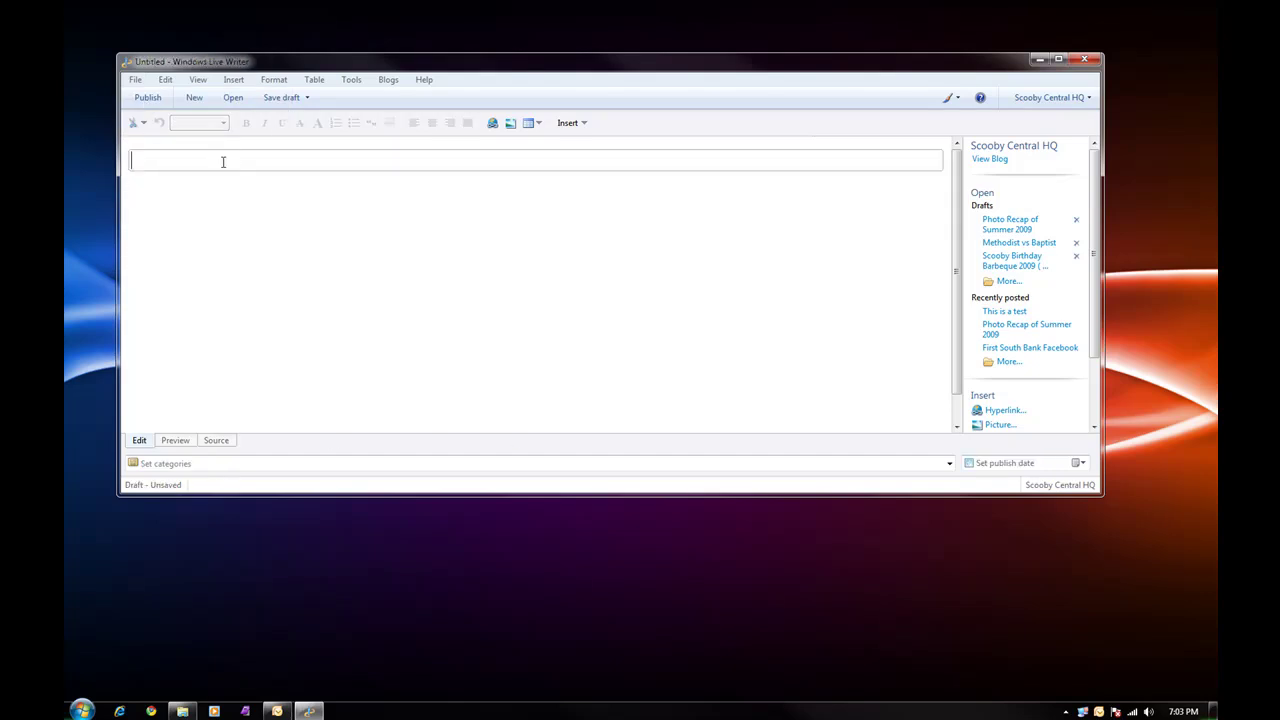
type("This is a test")
left_click(230, 189)
left_click(223, 162)
left_click(175, 185)
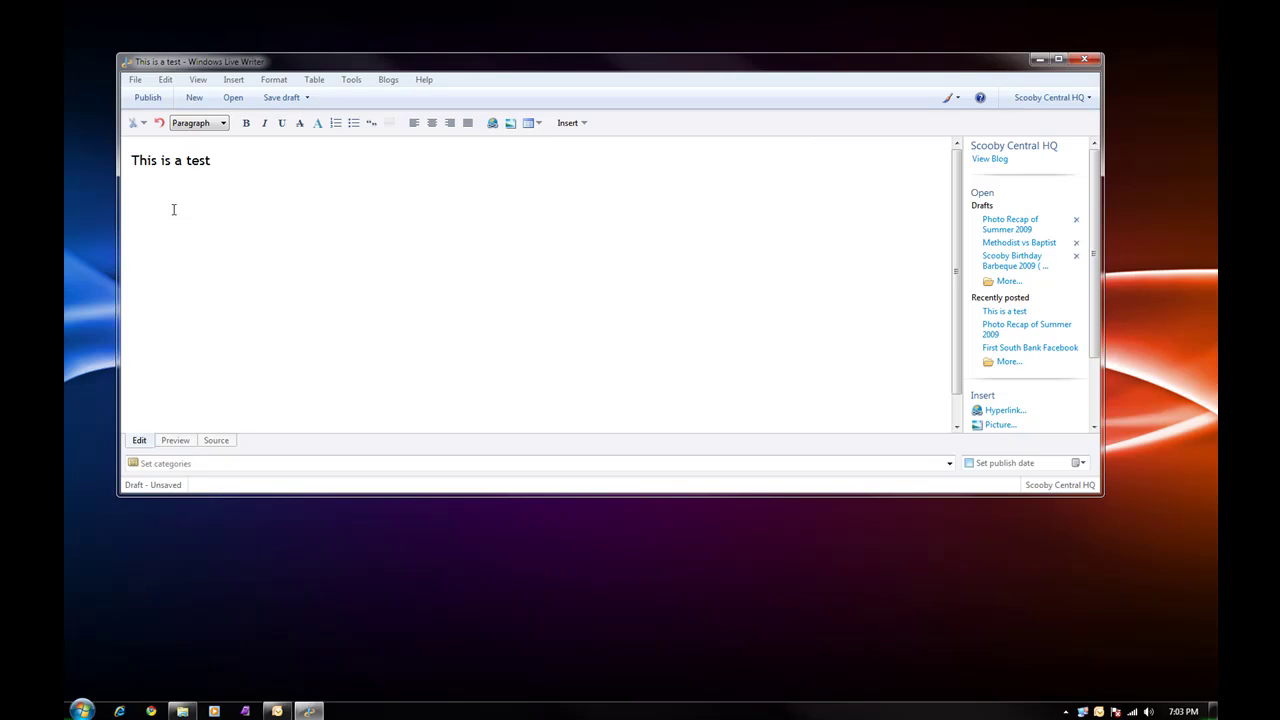
type("This is a test of my other blog.")
left_click(351, 80)
mouse_move(390, 82)
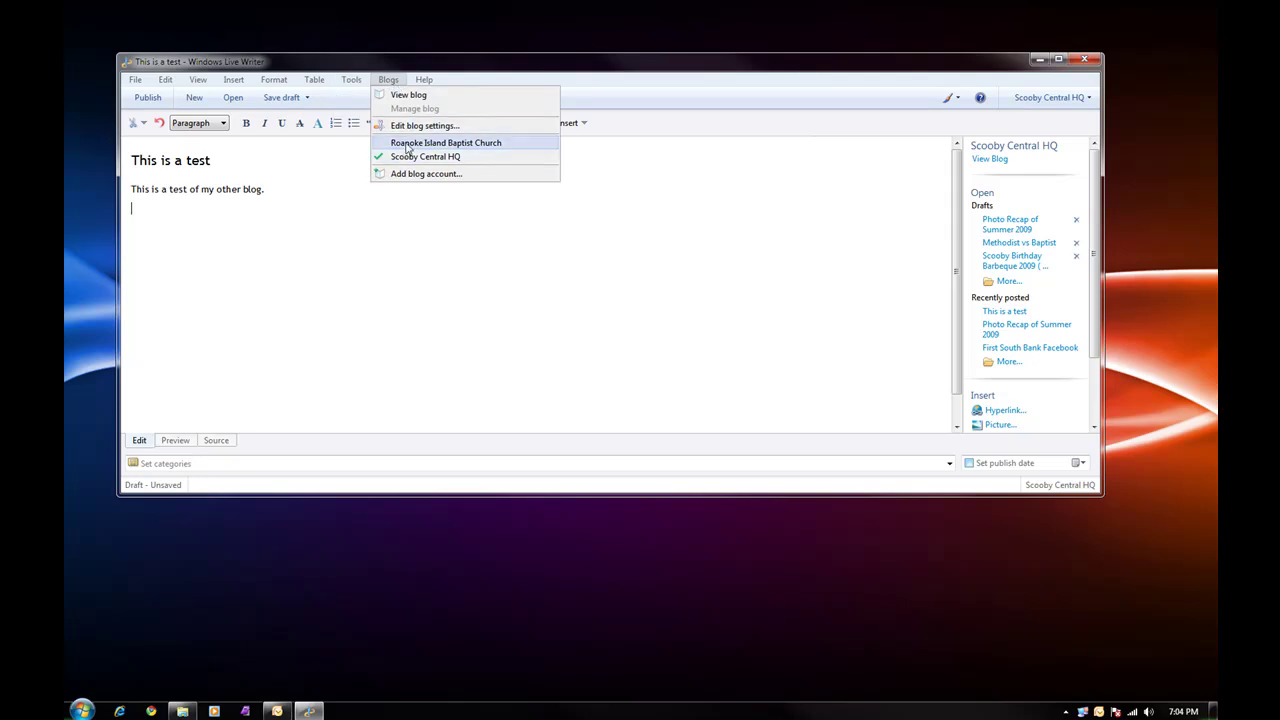
Switch to the Roanoke Island Baptist Church blog and turn off Edit using theme
left_click(407, 148)
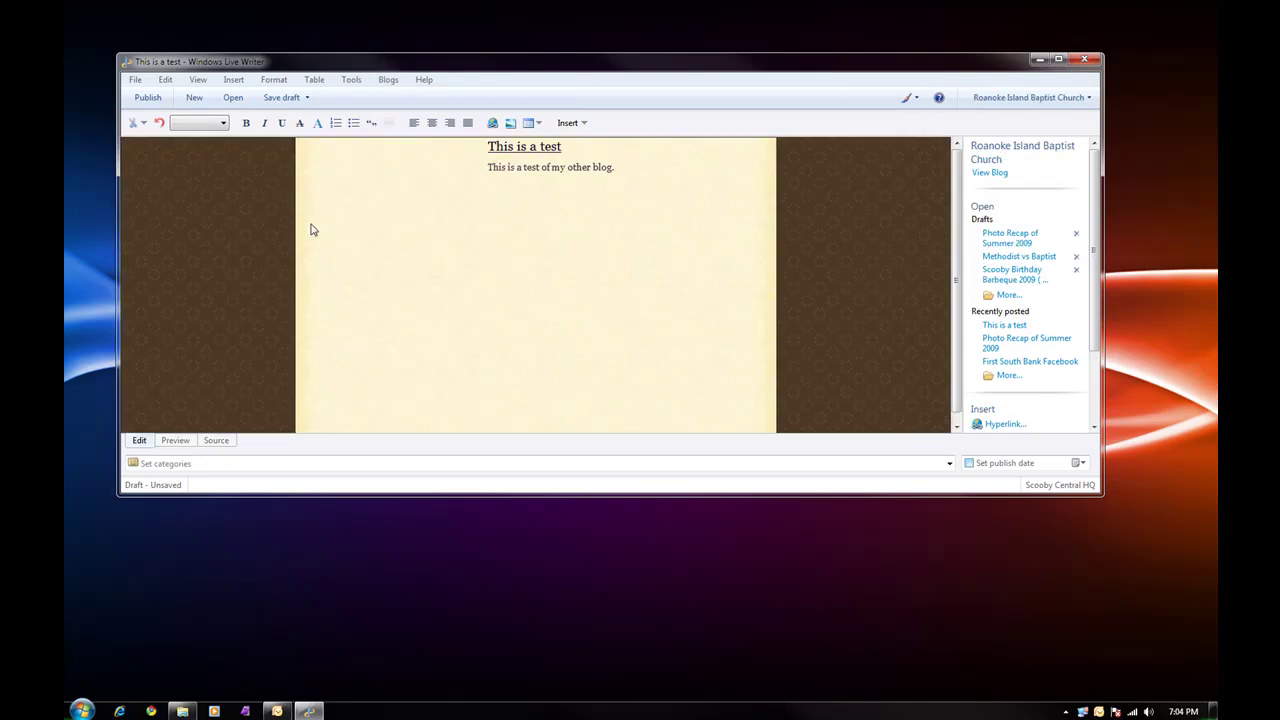
left_click(528, 195)
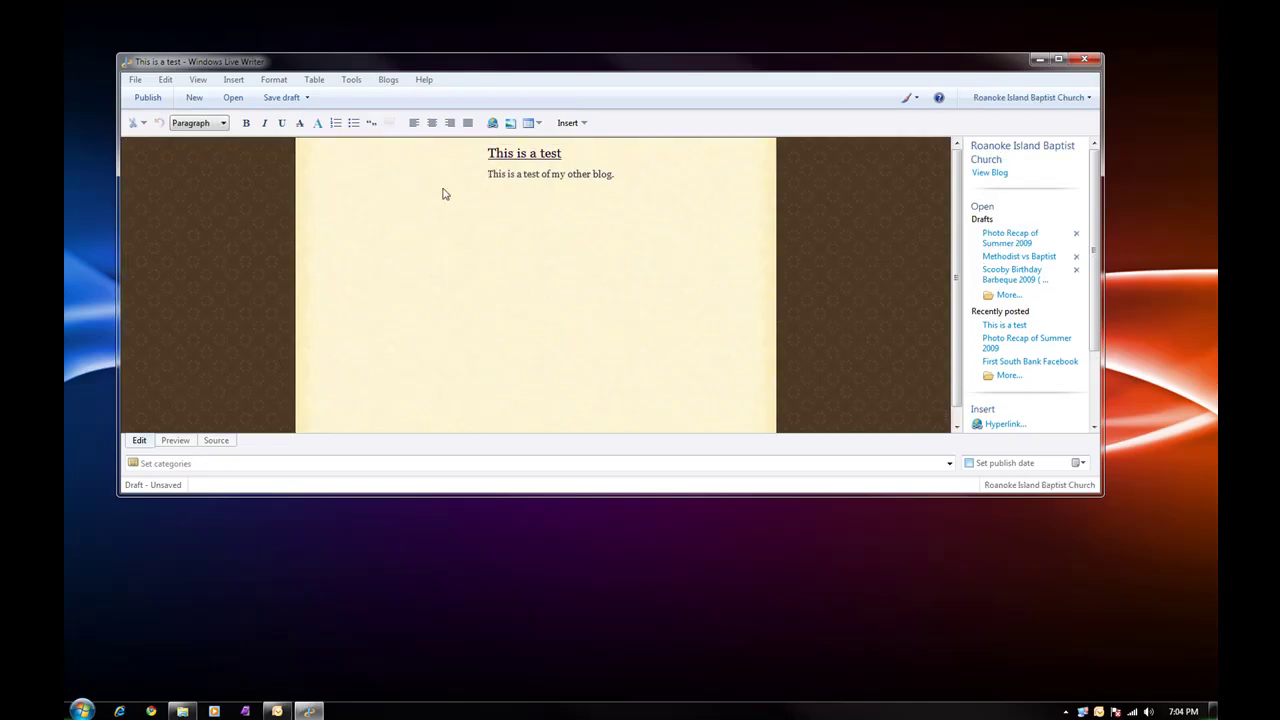
left_click(198, 79)
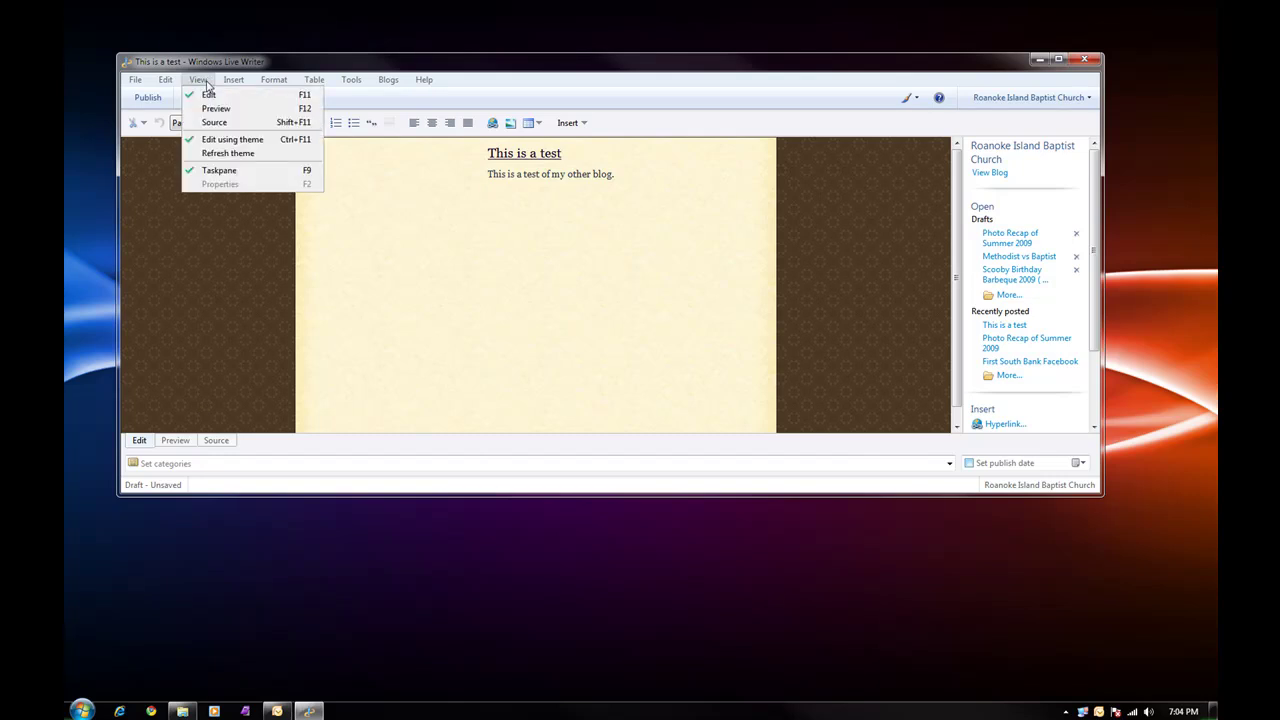
left_click(211, 141)
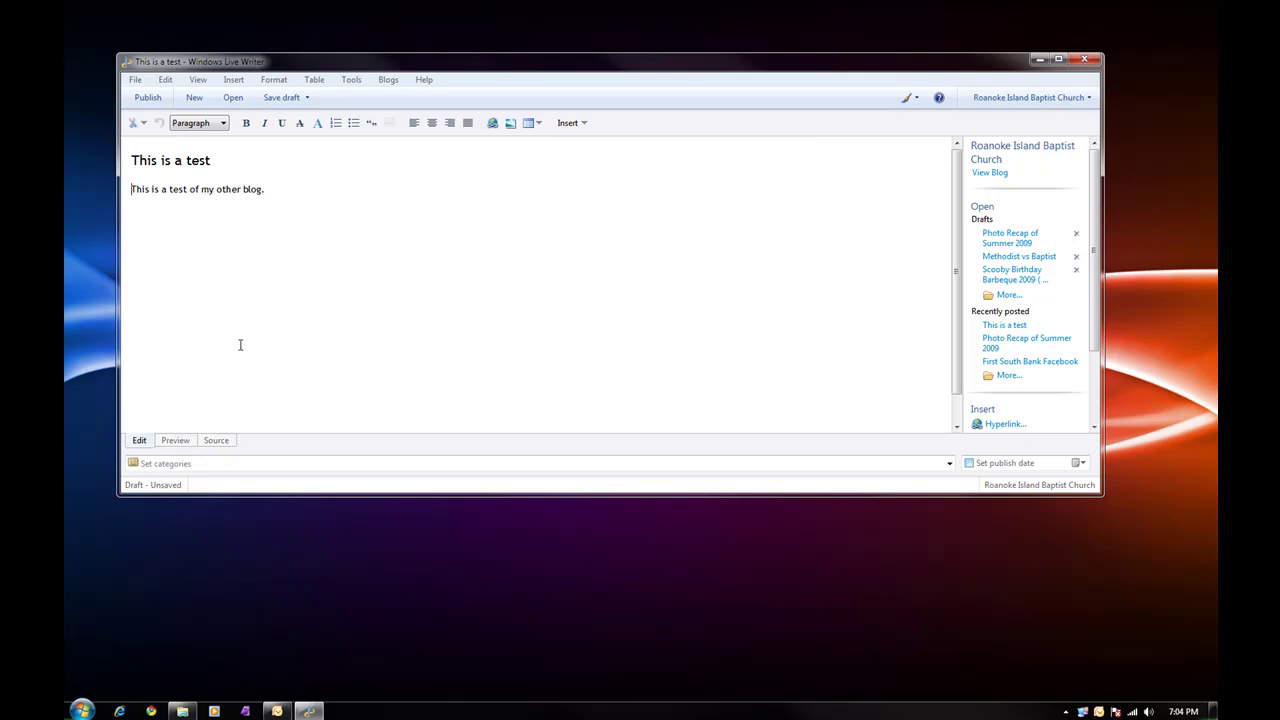
Tick the Research category, publish the post, and close the browser showing it
left_click(138, 465)
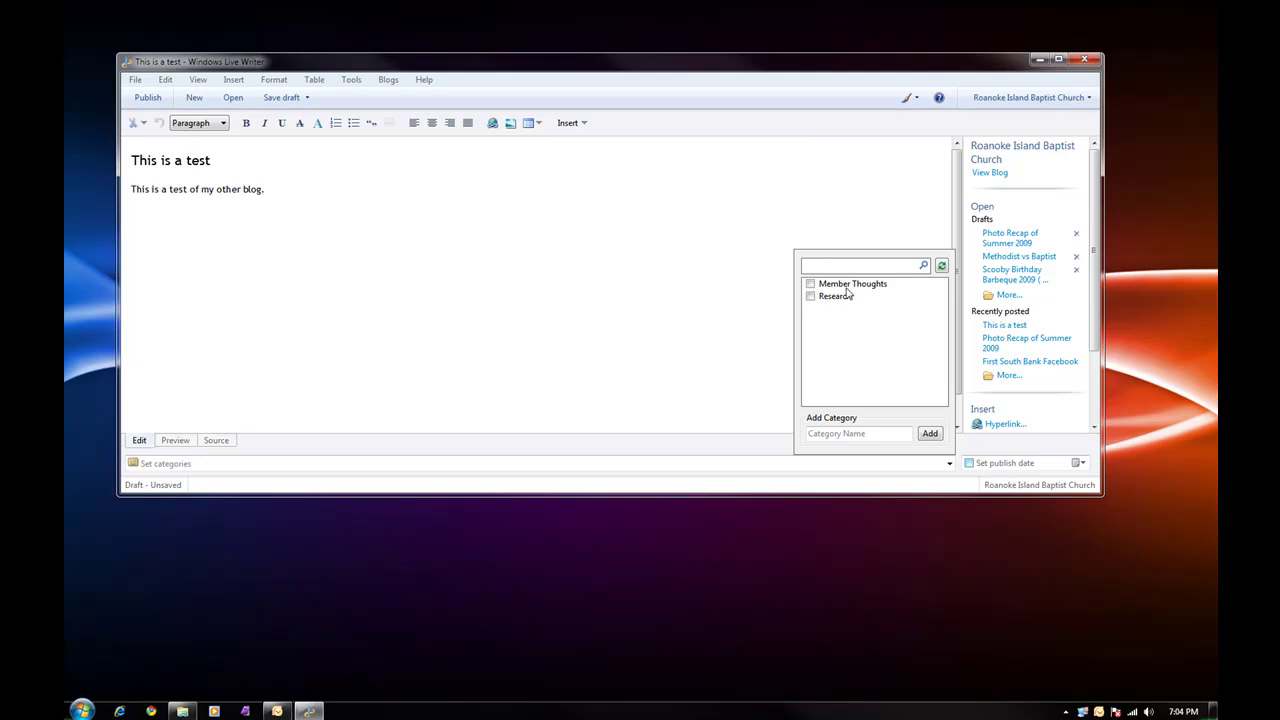
left_click(811, 298)
left_click(450, 383)
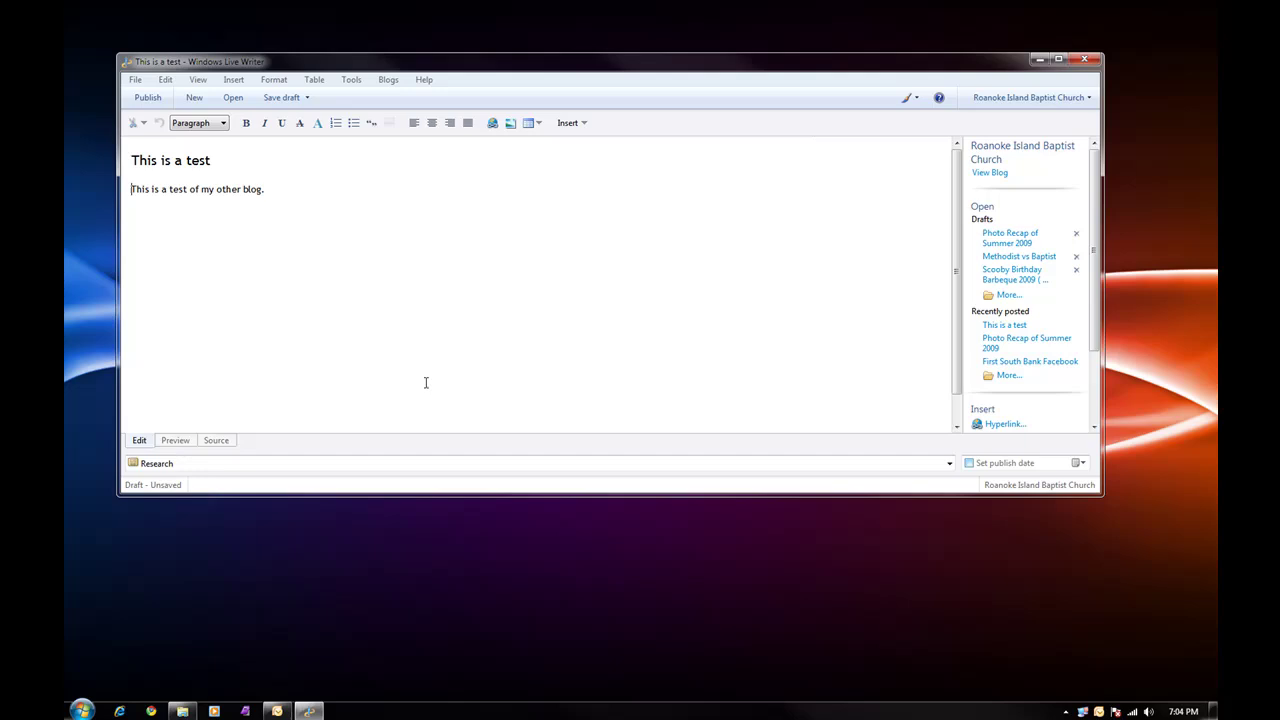
left_click(147, 99)
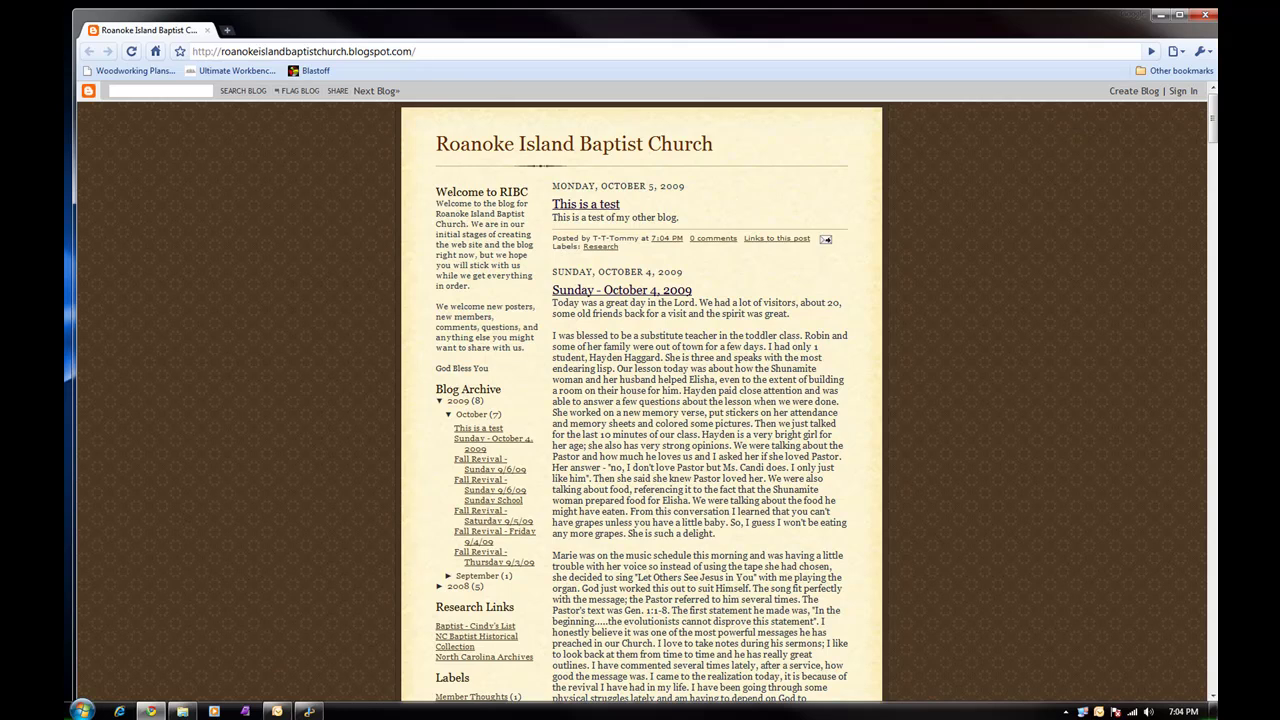
left_click(1204, 18)
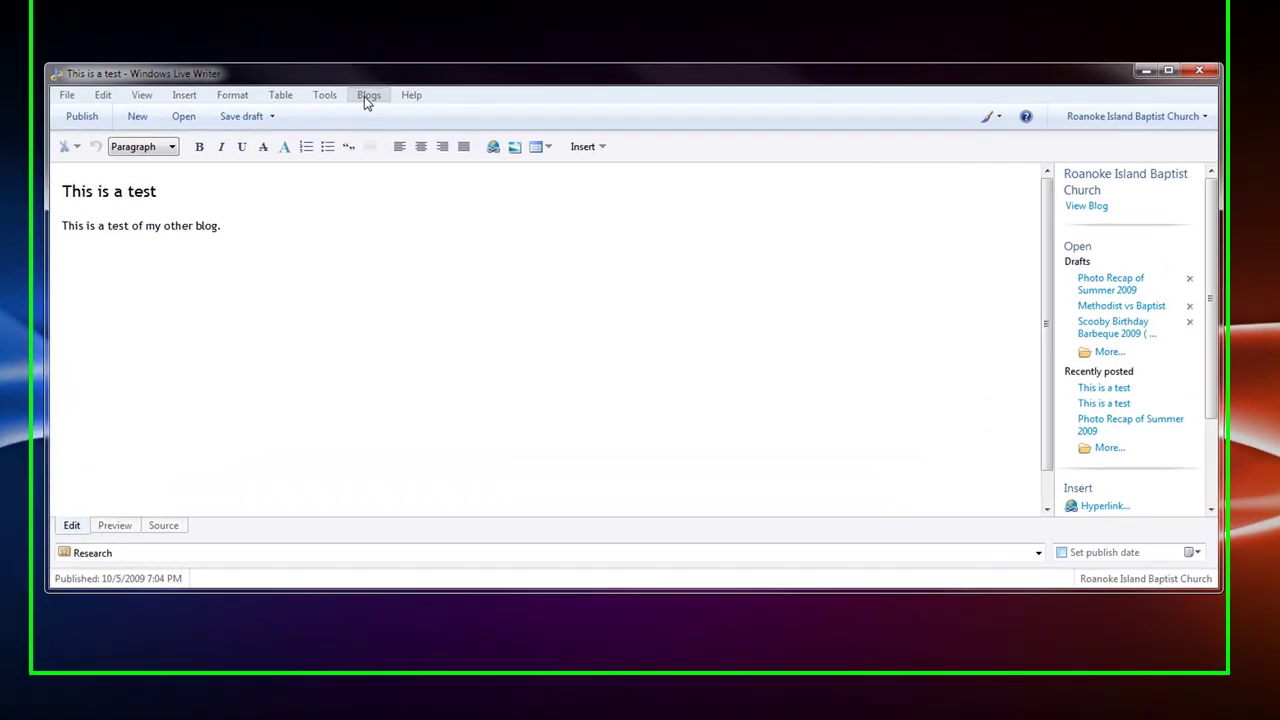
left_click(388, 80)
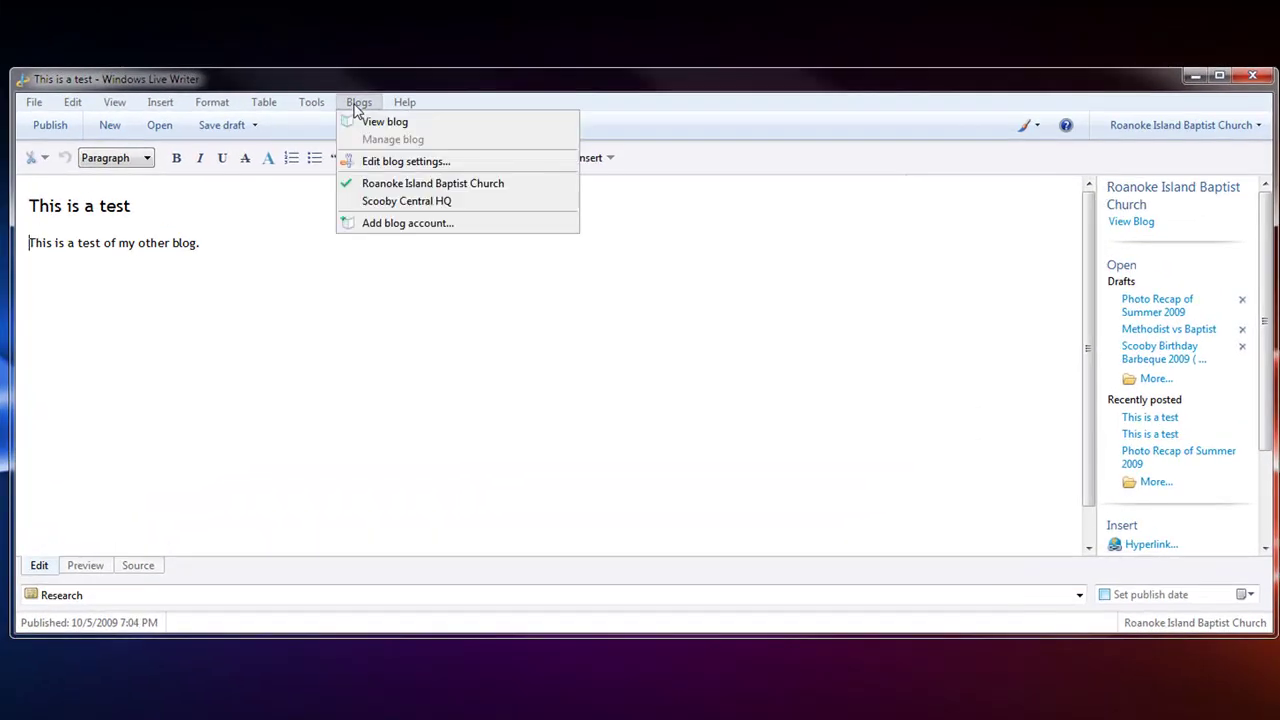
Switch to the Scooby Central HQ blog and publish the test post there
left_click(382, 205)
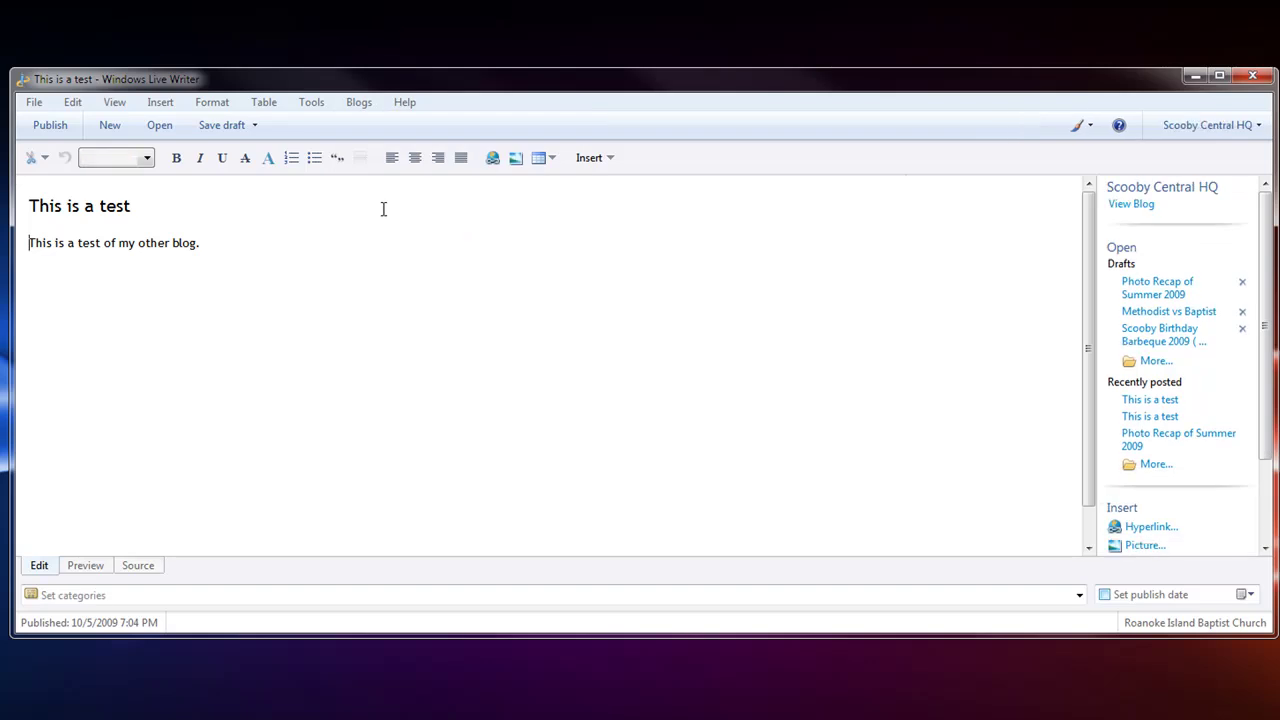
left_click(50, 125)
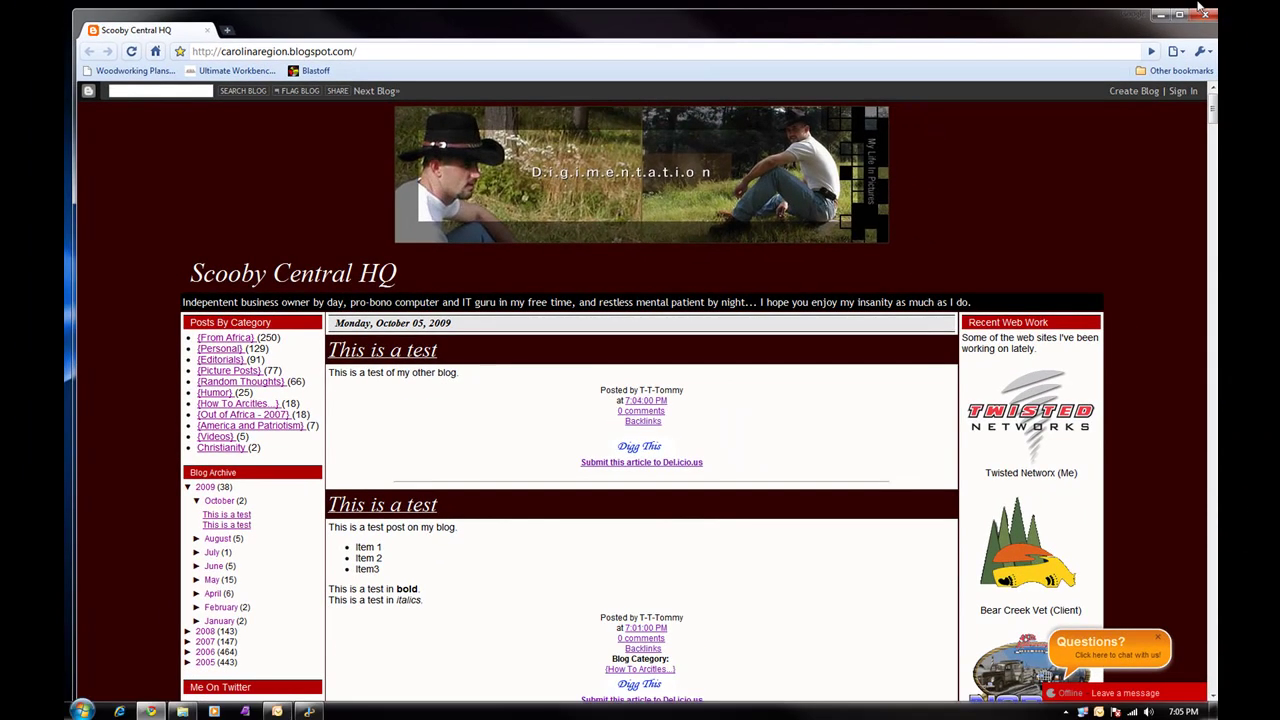
Close the browser showing the Scooby Central HQ post to return to Windows Live Writer
left_click(1204, 14)
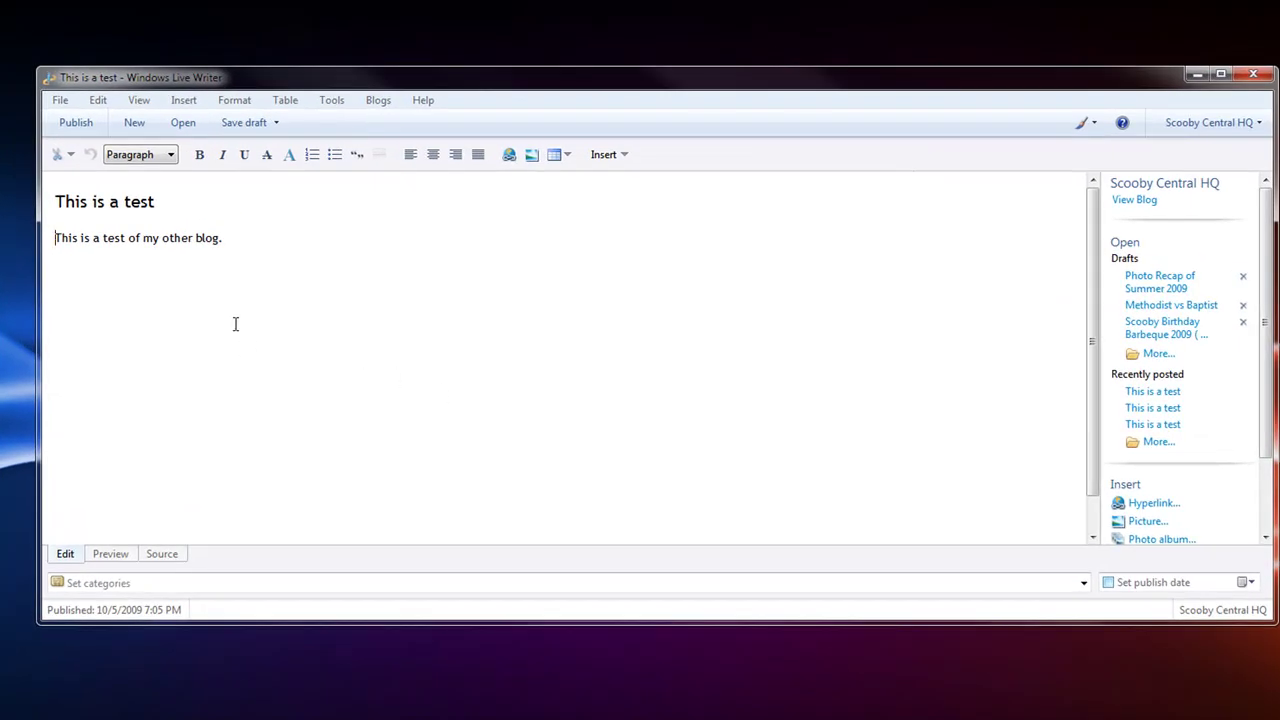
Type the contact e-mail address on a new line below the body so it auto-links
left_click(240, 231)
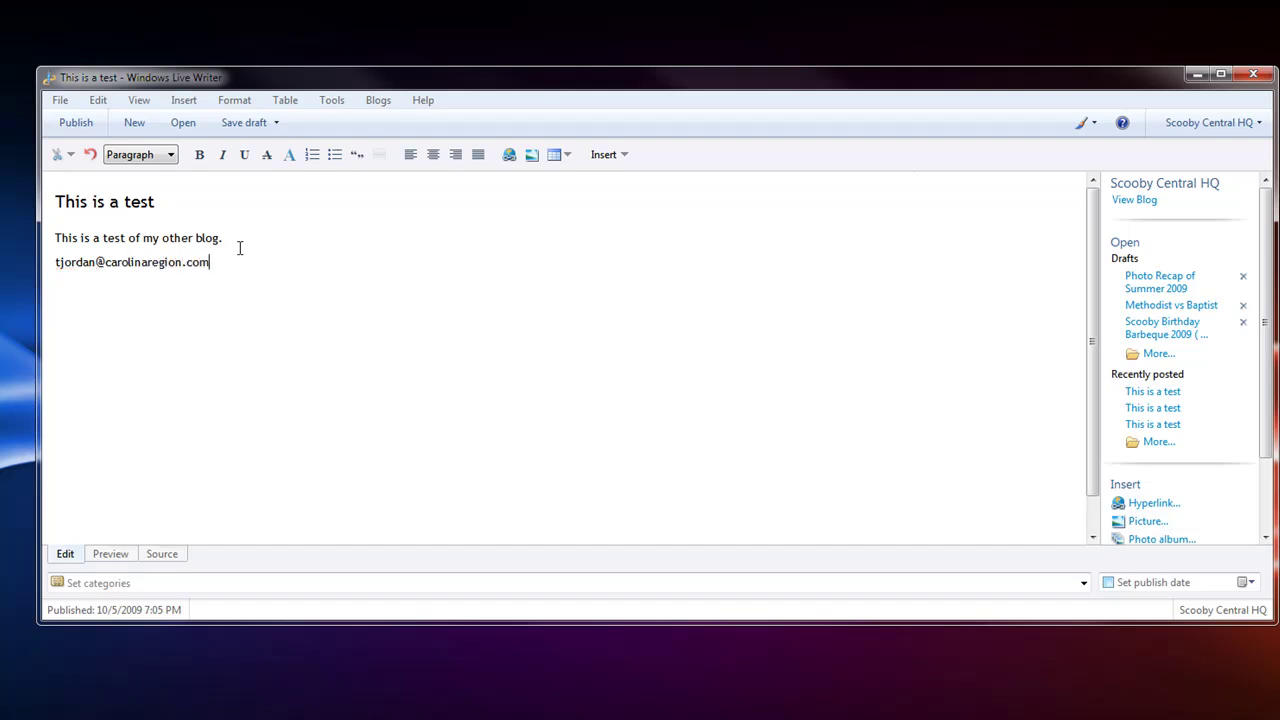
key("Return")
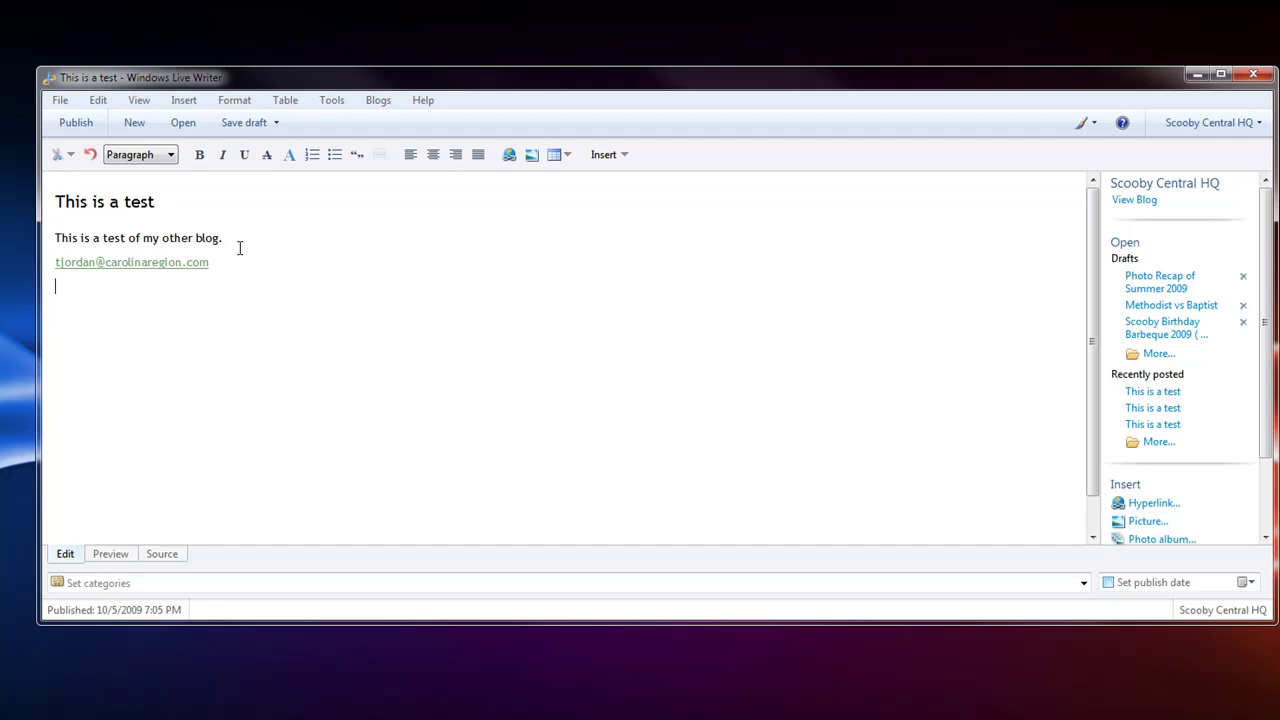